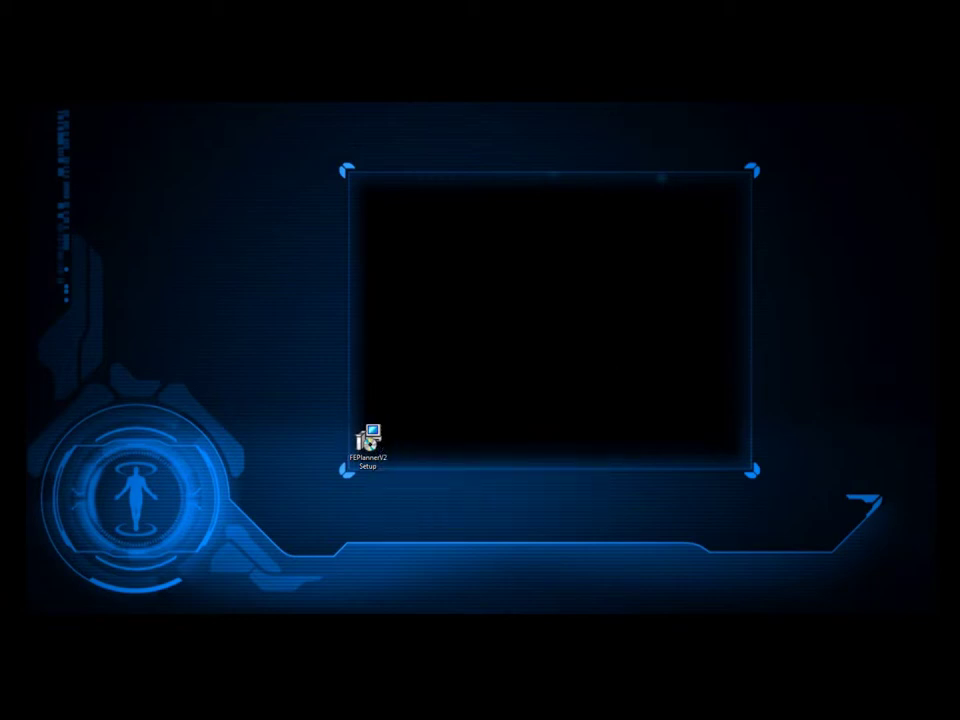
- Start the Fallen Earth Character Planner setup wizard, read through the license agreement to its end, and accept its terms
left_click_drag(625, 229, 510, 203)
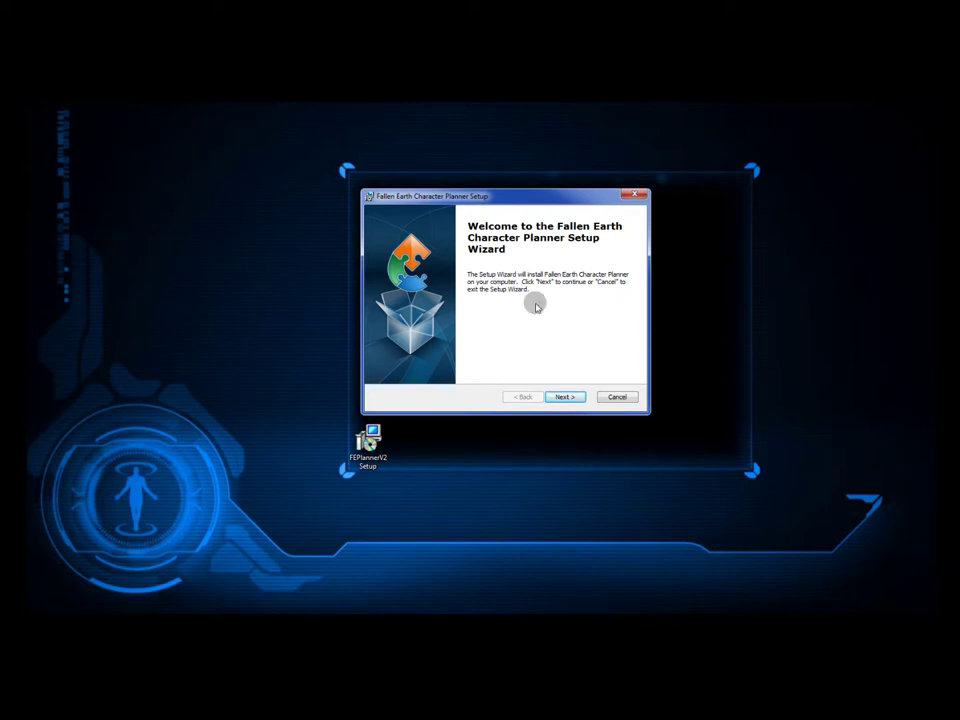
left_click(565, 397)
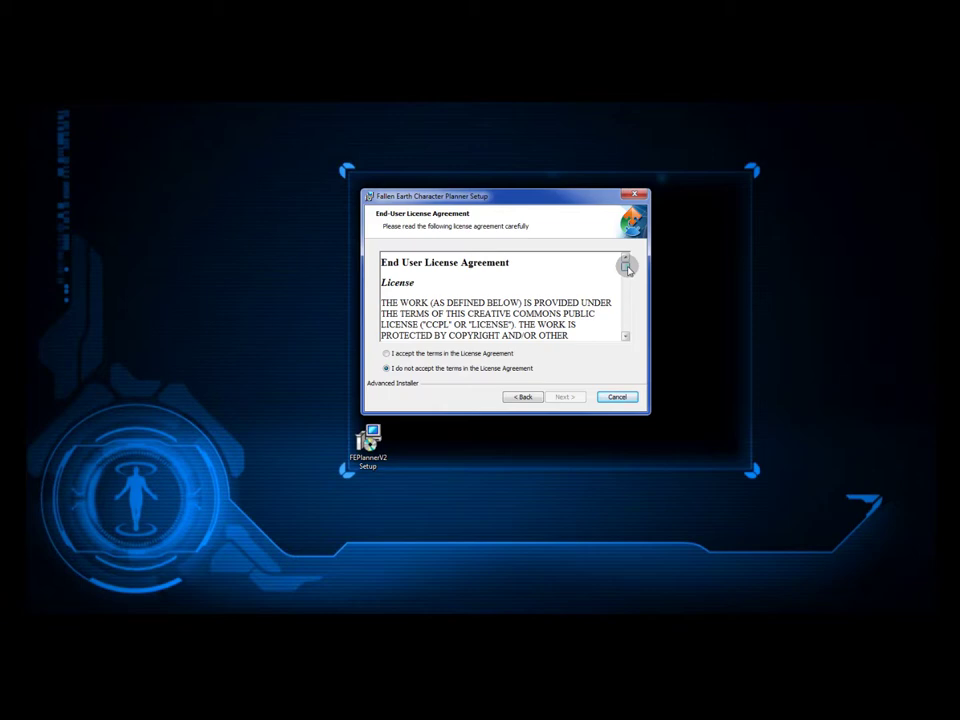
mouse_move(626, 268)
left_mouse_down()
mouse_move(626, 330)
mouse_move(627, 322)
left_mouse_up()
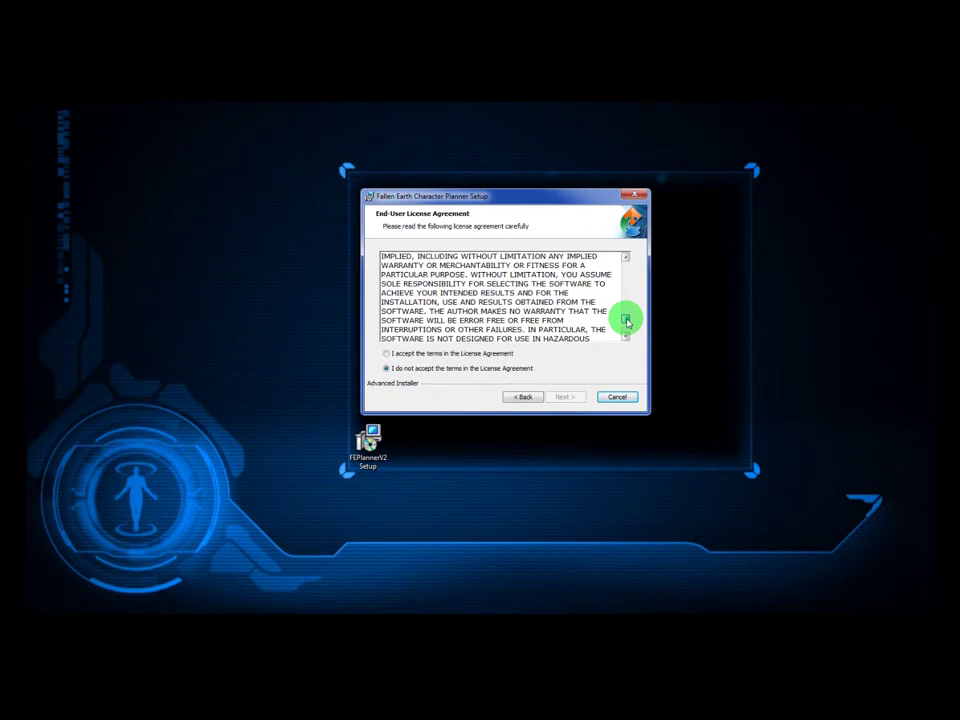
left_click_drag(627, 322, 626, 328)
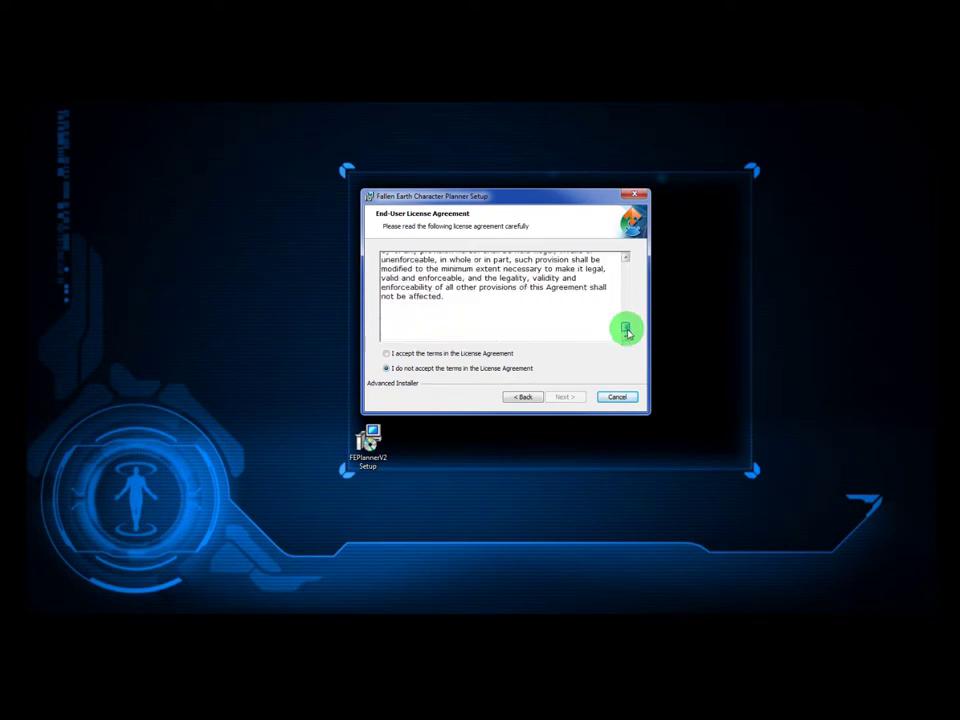
left_click(387, 354)
left_click(565, 397)
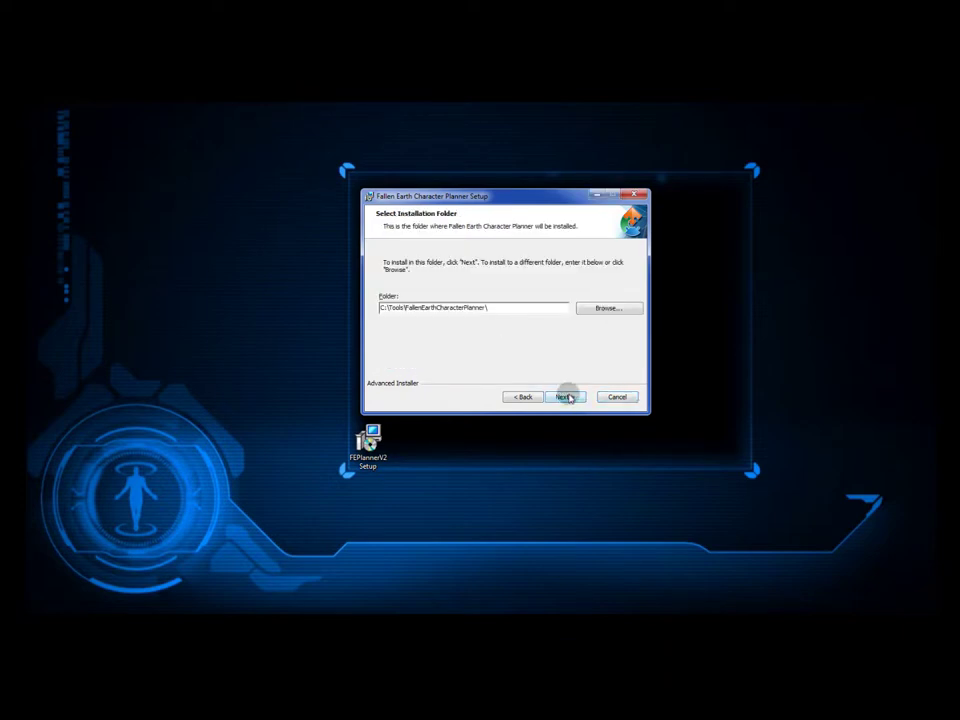
- Keep C:\Tools\FallenEarthCharacterPlanner\ as the installation folder and allow the existing path to be overwritten
left_click_drag(497, 310, 369, 313)
left_click(505, 313)
left_click_drag(505, 312, 377, 311)
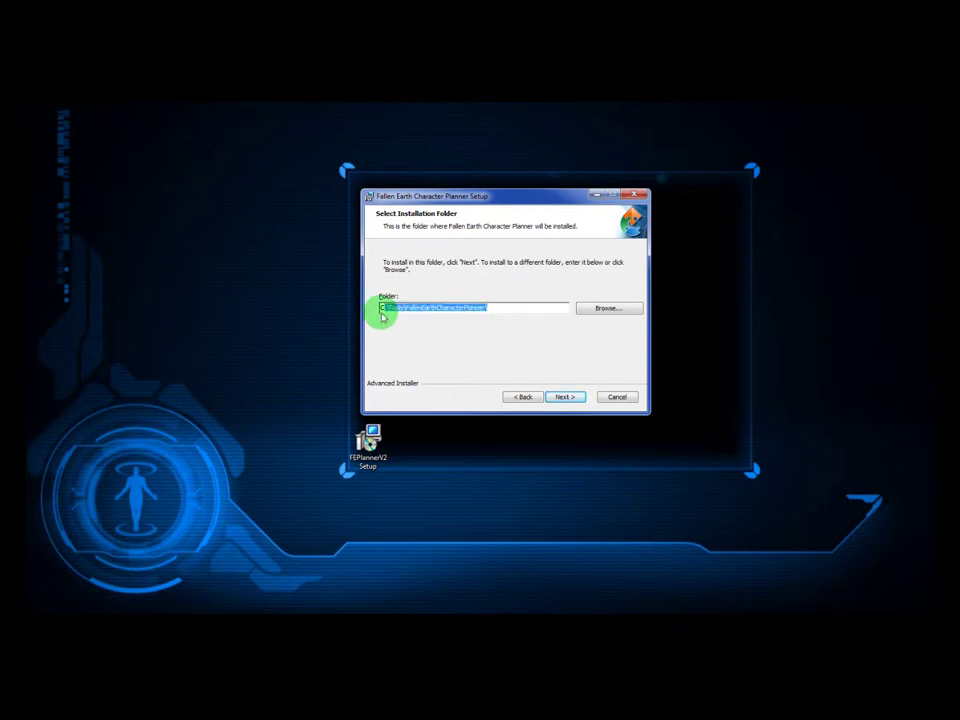
left_click(502, 308)
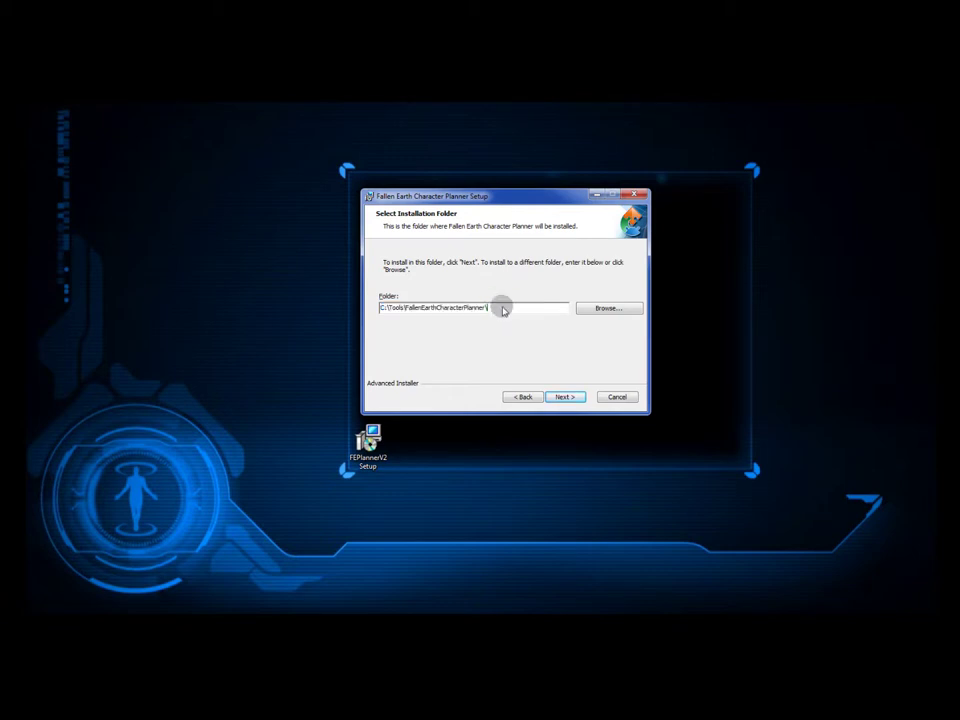
left_click(566, 397)
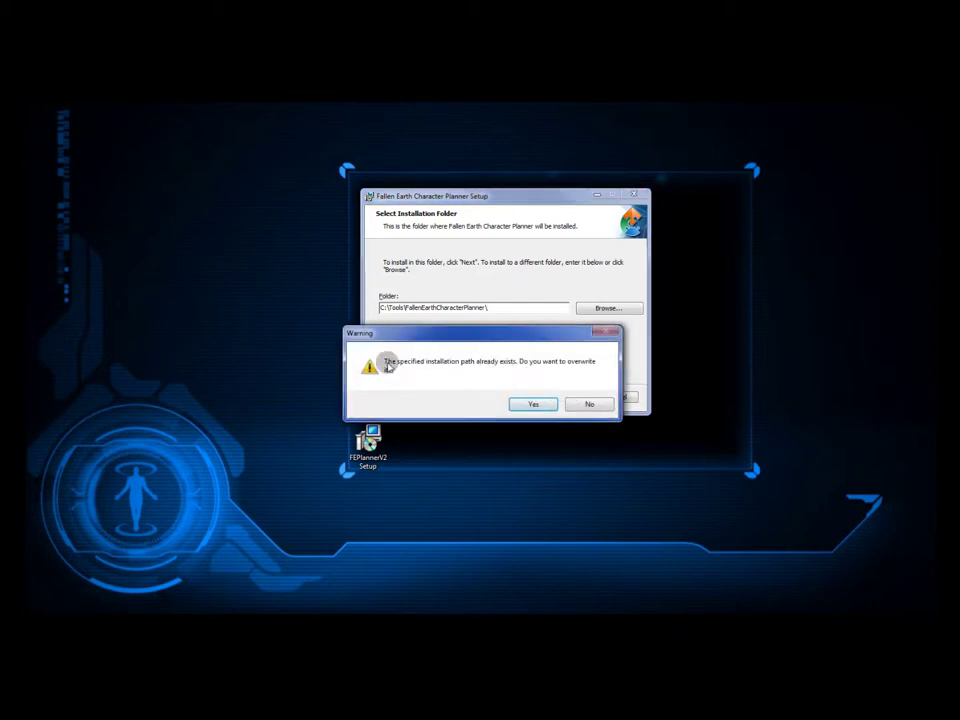
left_click(530, 405)
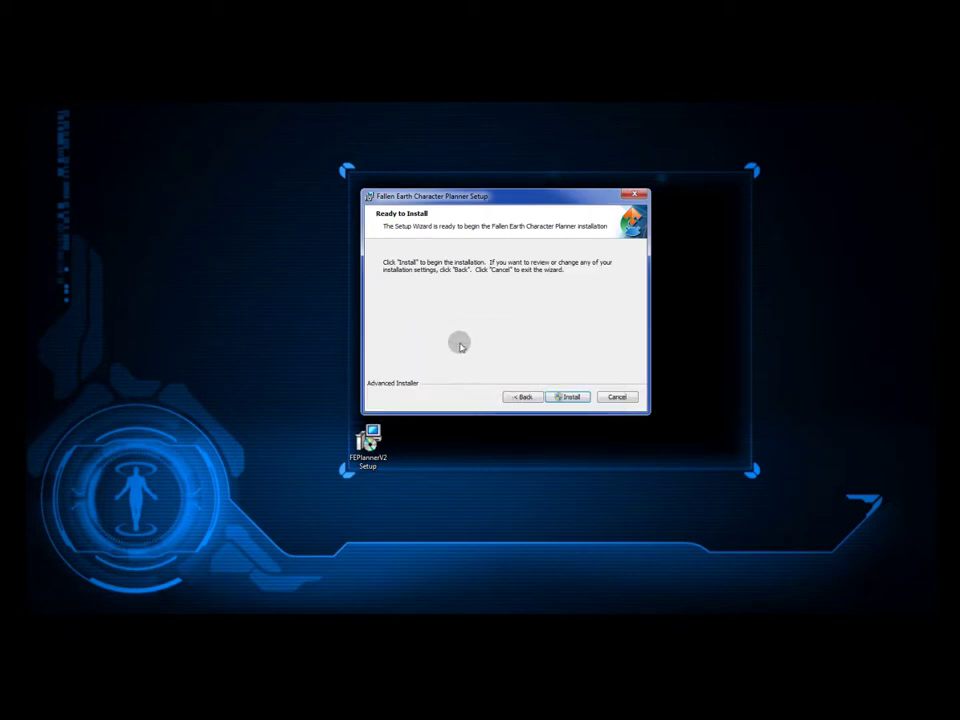
- Install the planner with permission to change the computer, and finish the wizard with the readme option on and the launch option off
left_click(561, 398)
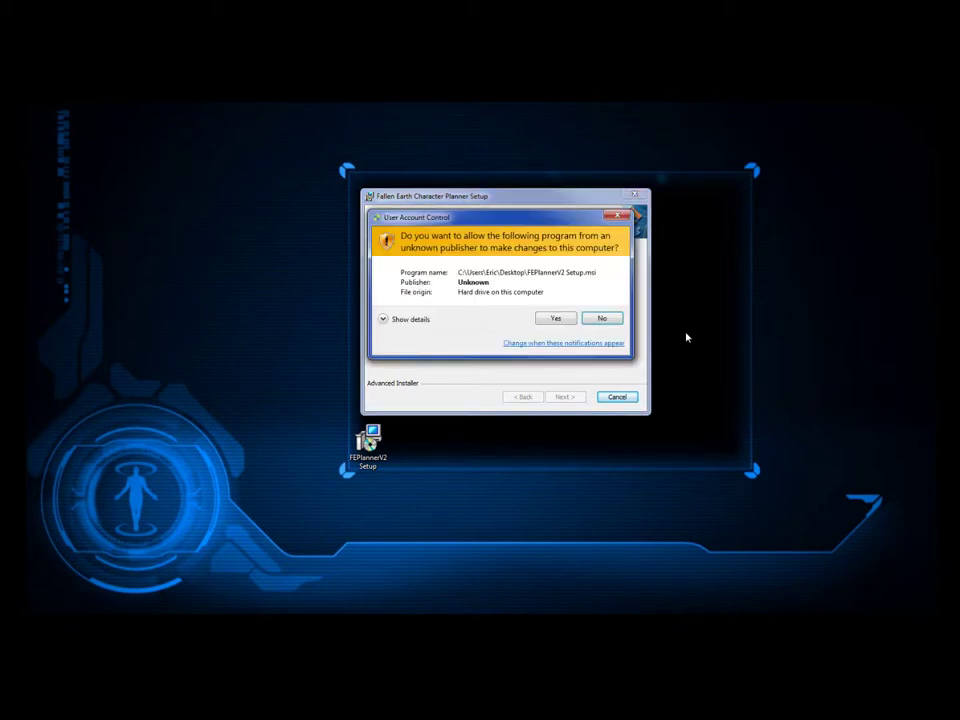
left_click(399, 320)
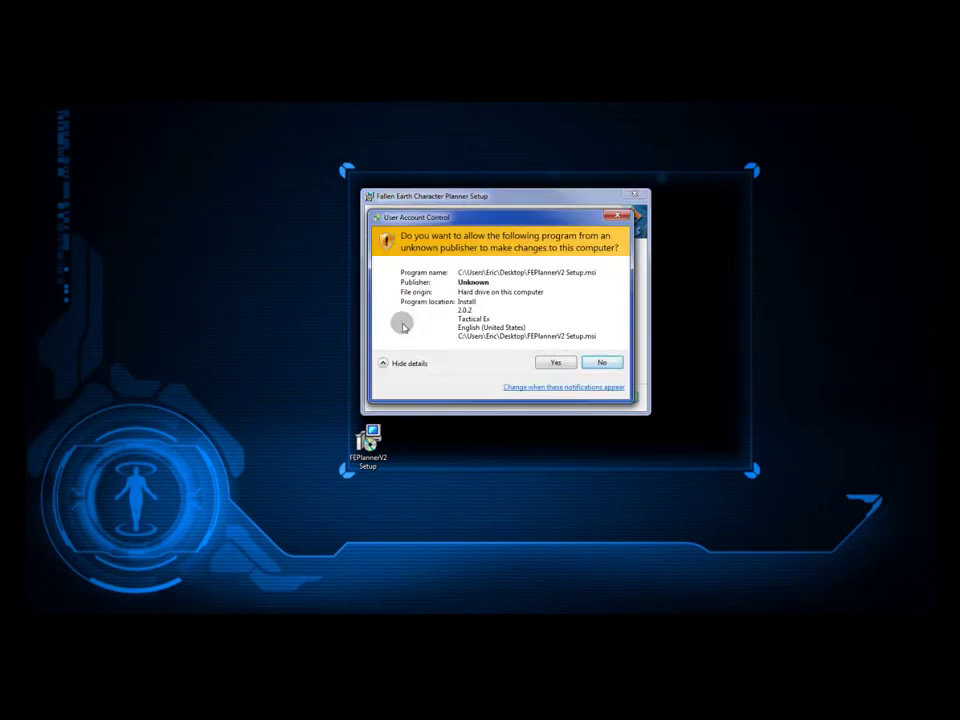
left_click(556, 363)
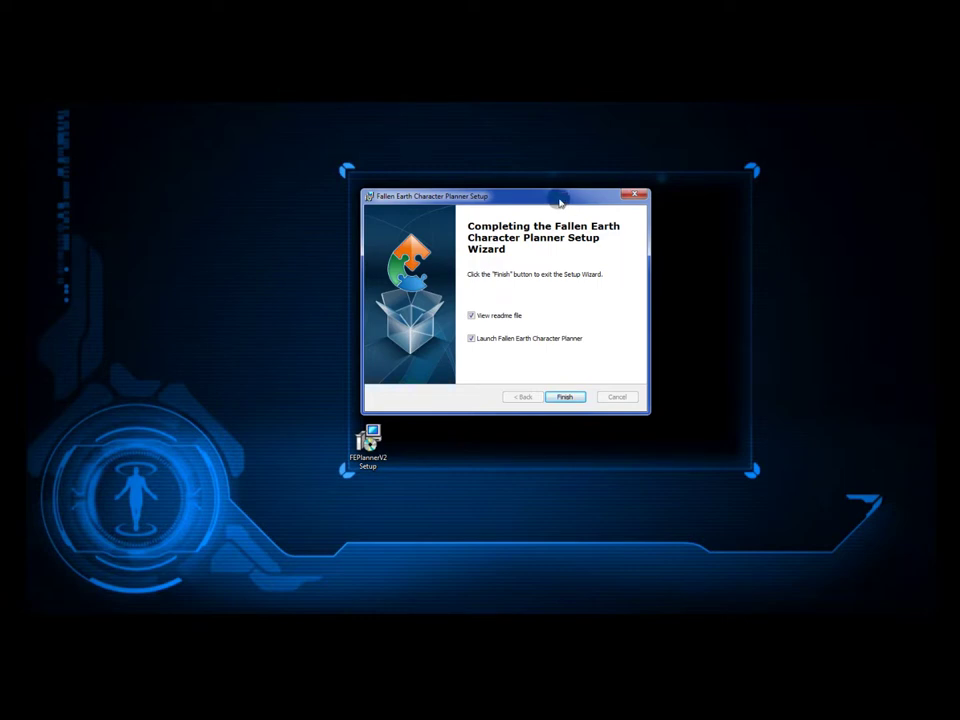
left_click_drag(560, 203, 620, 205)
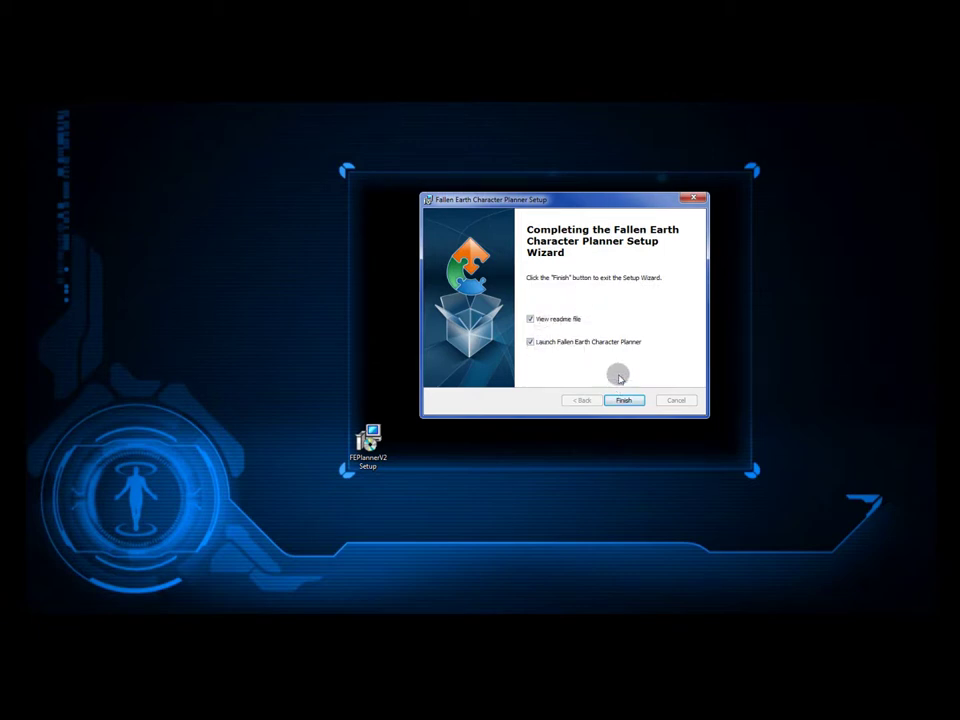
left_click(531, 341)
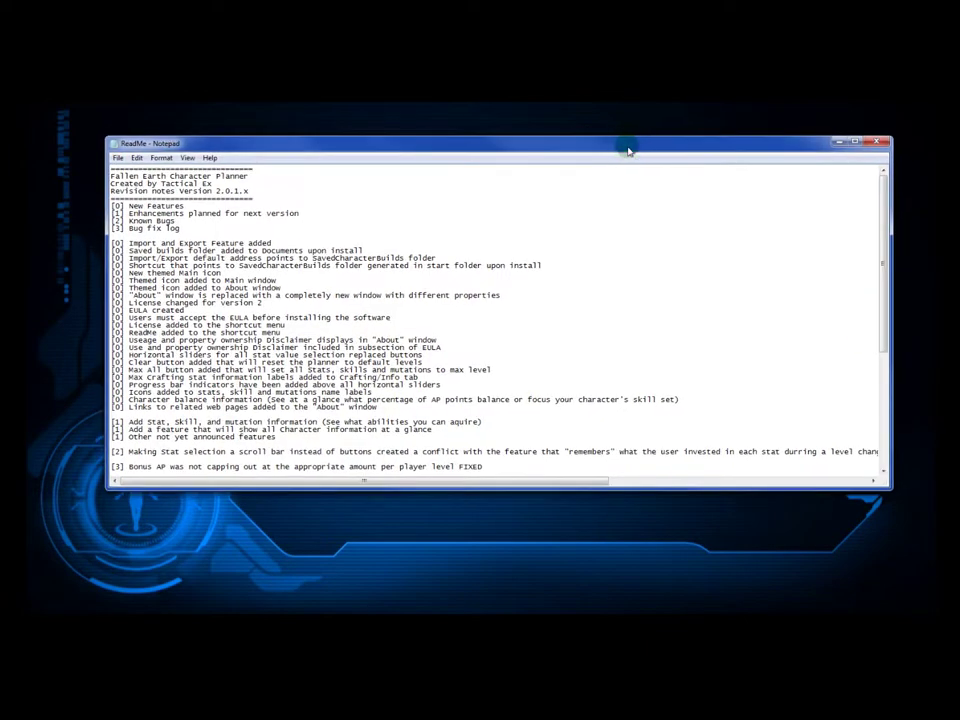
- Review the version 2.0.1.x revision notes in the readme file and close it
left_click_drag(130, 250, 401, 404)
left_click(401, 404)
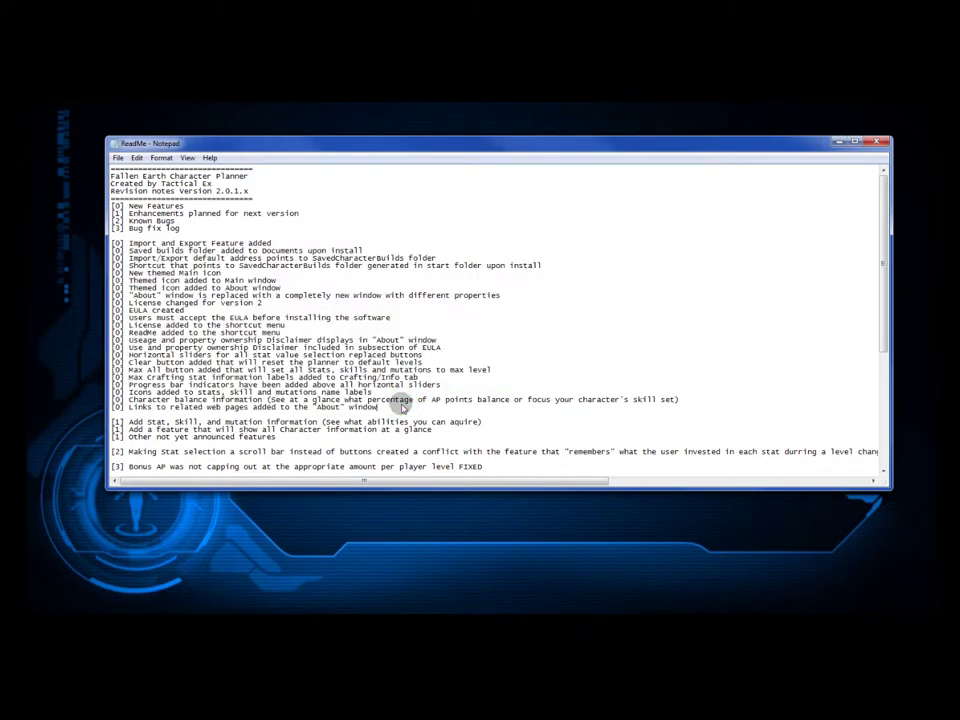
scroll(401, 404, "down", 3)
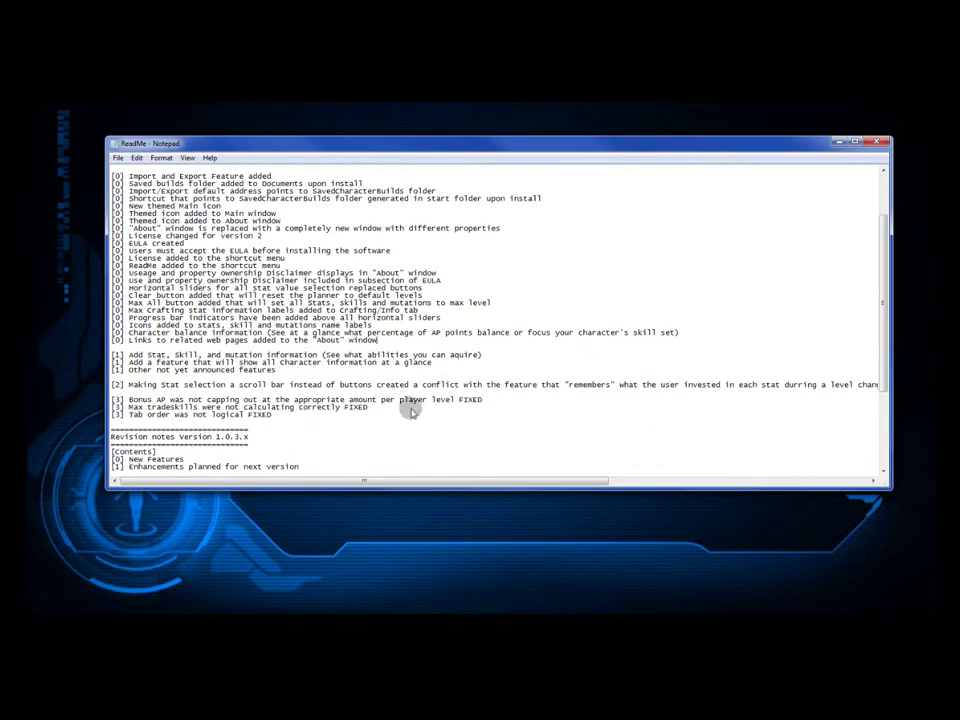
scroll(405, 406, "up", 3)
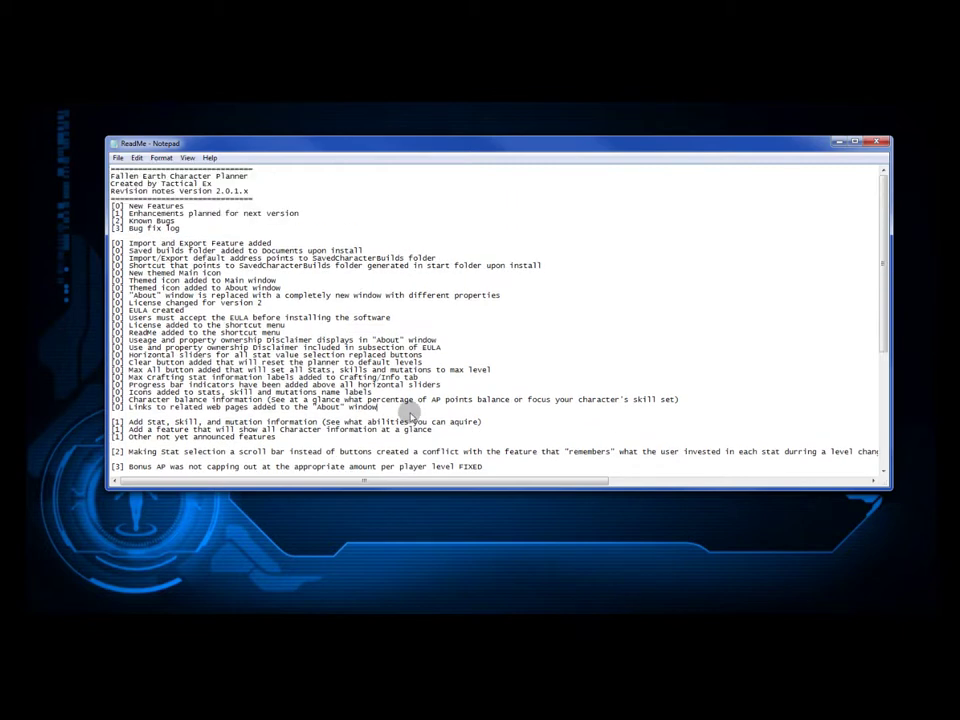
left_click(876, 144)
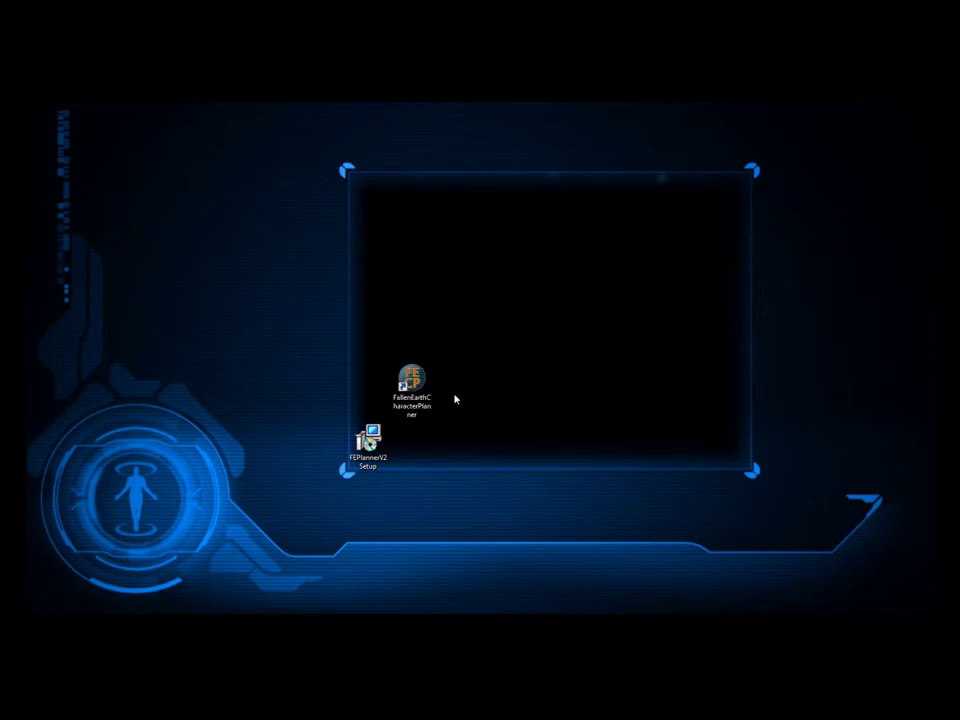
- Move the planner's desktop shortcut higher up, then launch the planner and place its window near the middle of the desktop
left_click_drag(414, 384, 414, 324)
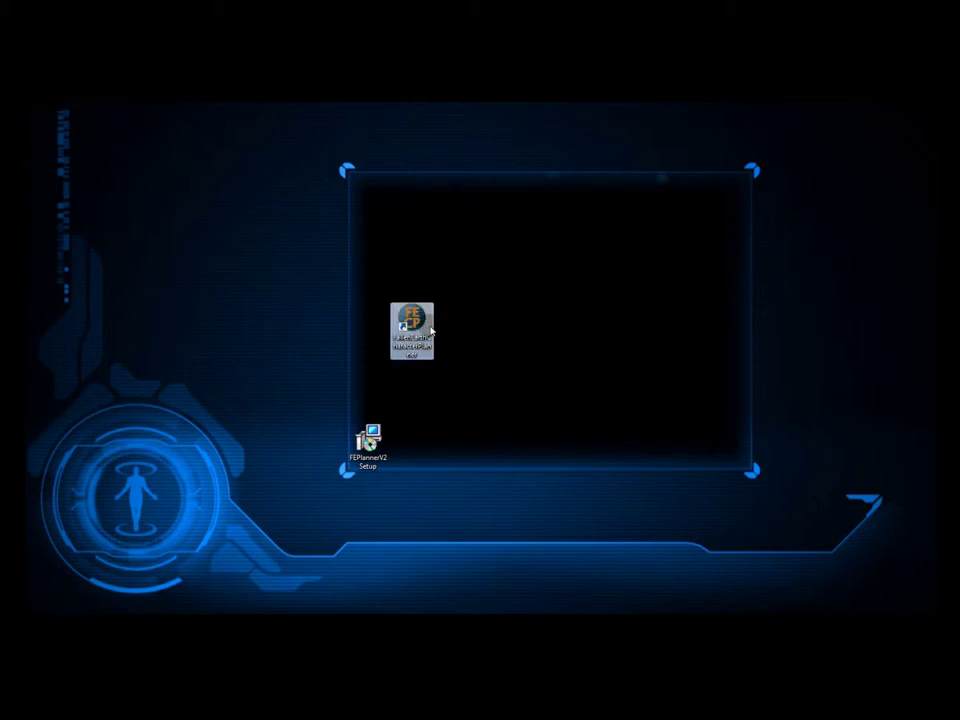
double_click(430, 330)
left_click_drag(367, 99, 578, 163)
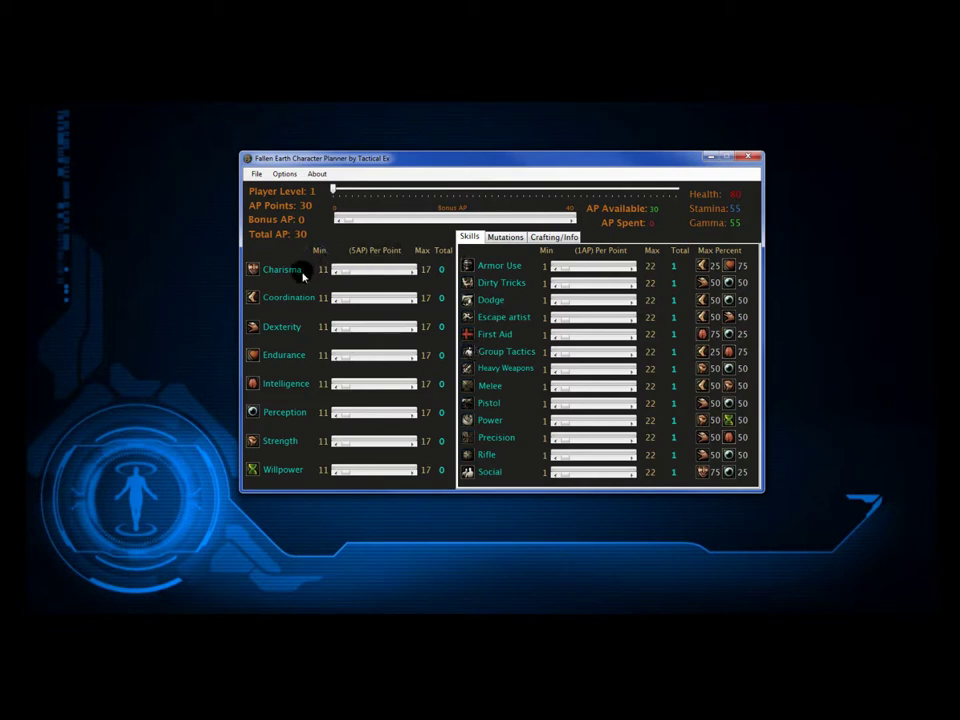
- Try out the Charisma stat by raising it to 17, lowering it to 11 and raising it to 17 again
left_click_drag(349, 281, 418, 280)
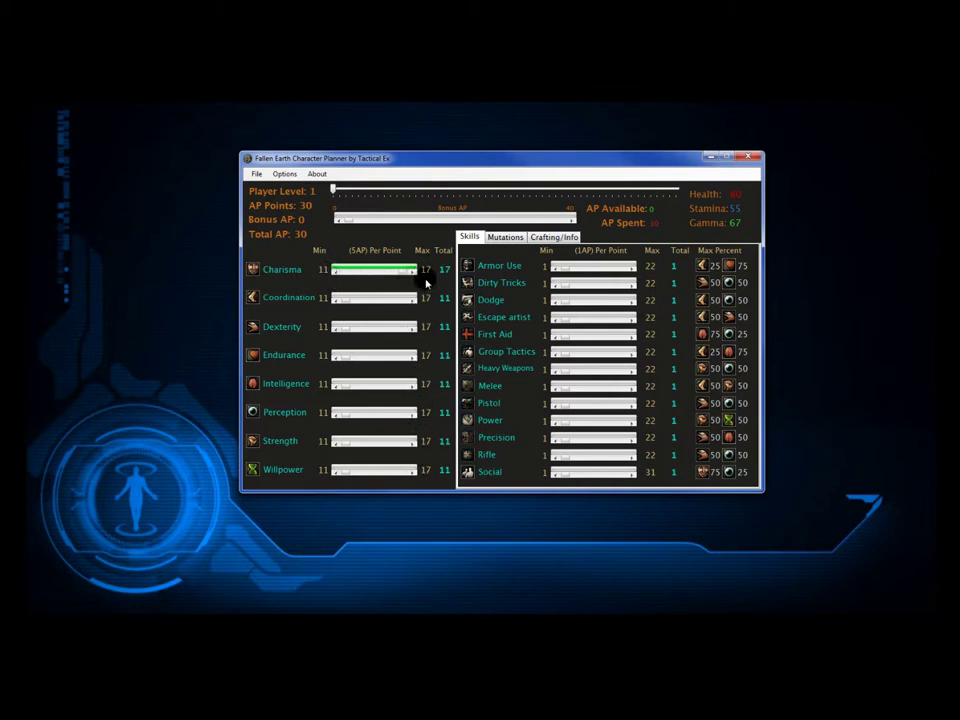
left_click(336, 276)
left_click(336, 276)
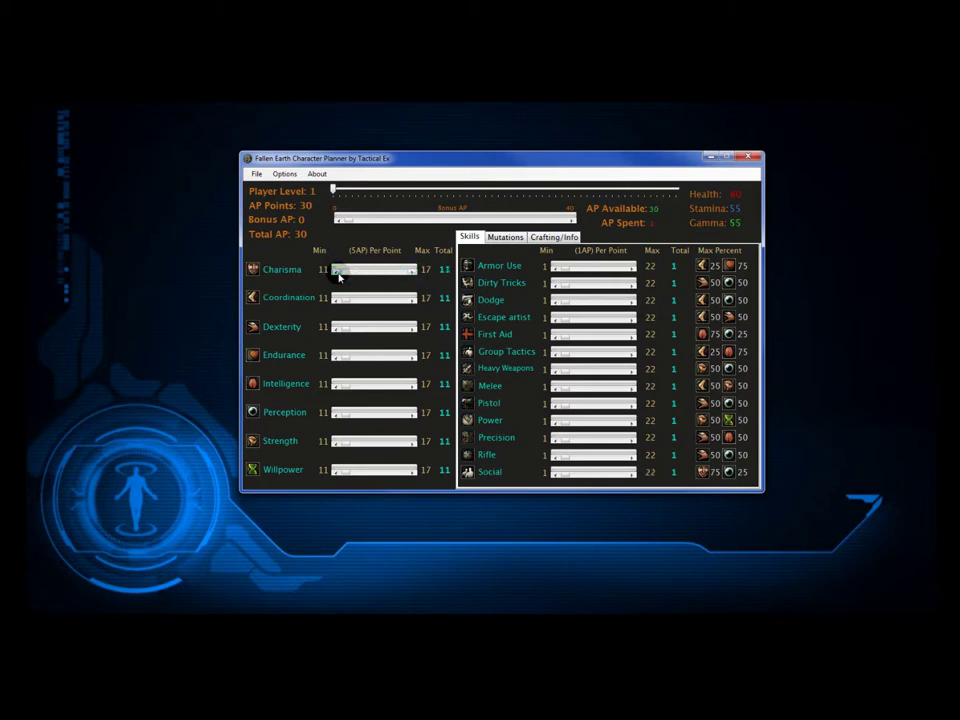
left_click(412, 272)
left_click(412, 272)
left_click(412, 272)
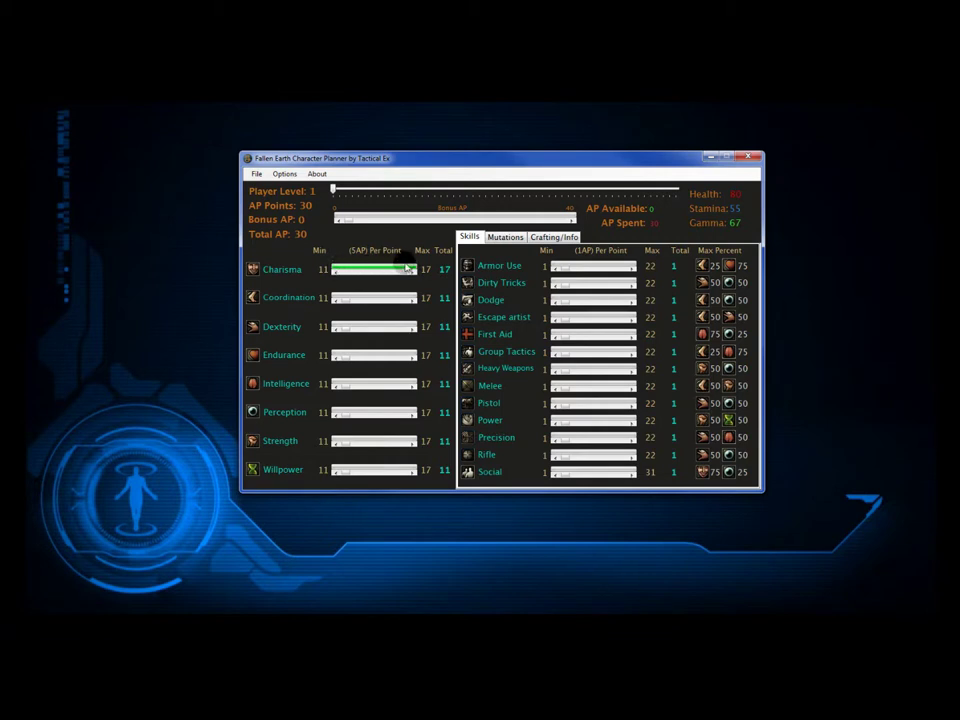
- Set the Armor Use skill to 22, and try Escape artist at 22 before returning it to 1
left_click_drag(566, 268, 630, 267)
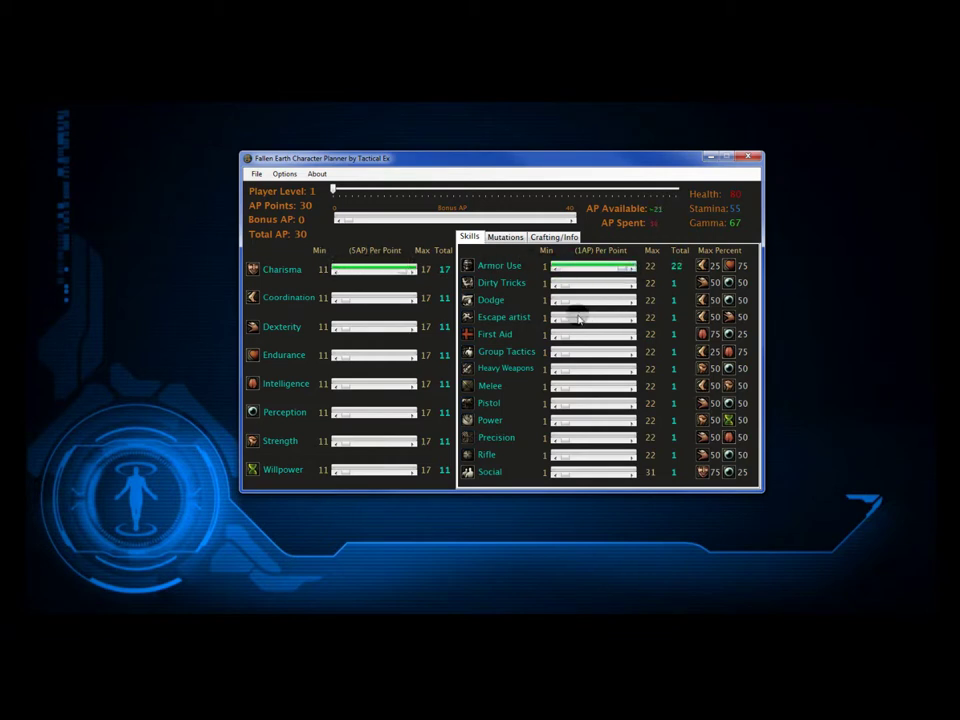
left_click_drag(568, 320, 632, 316)
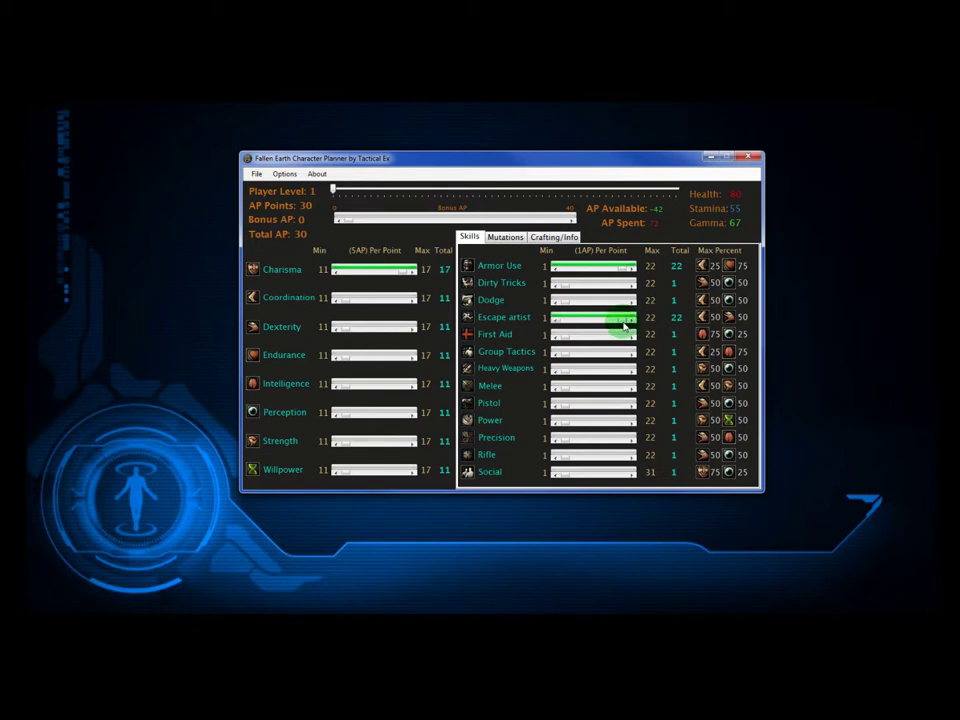
left_click_drag(624, 326, 420, 240)
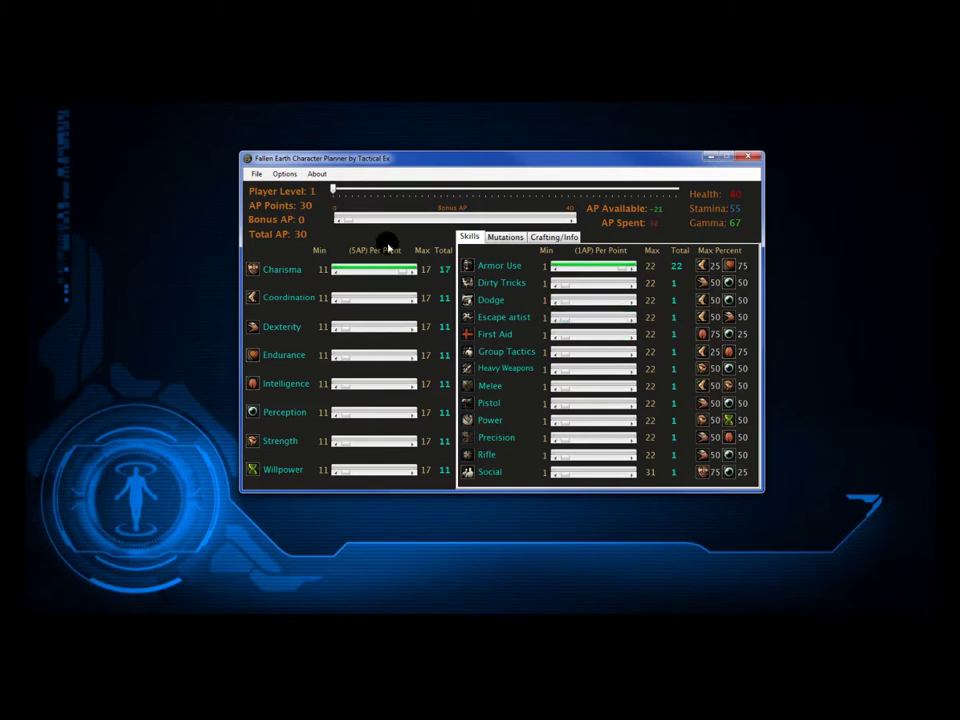
- Raise the player level to 18 and clear the current build
left_click_drag(339, 191, 440, 189)
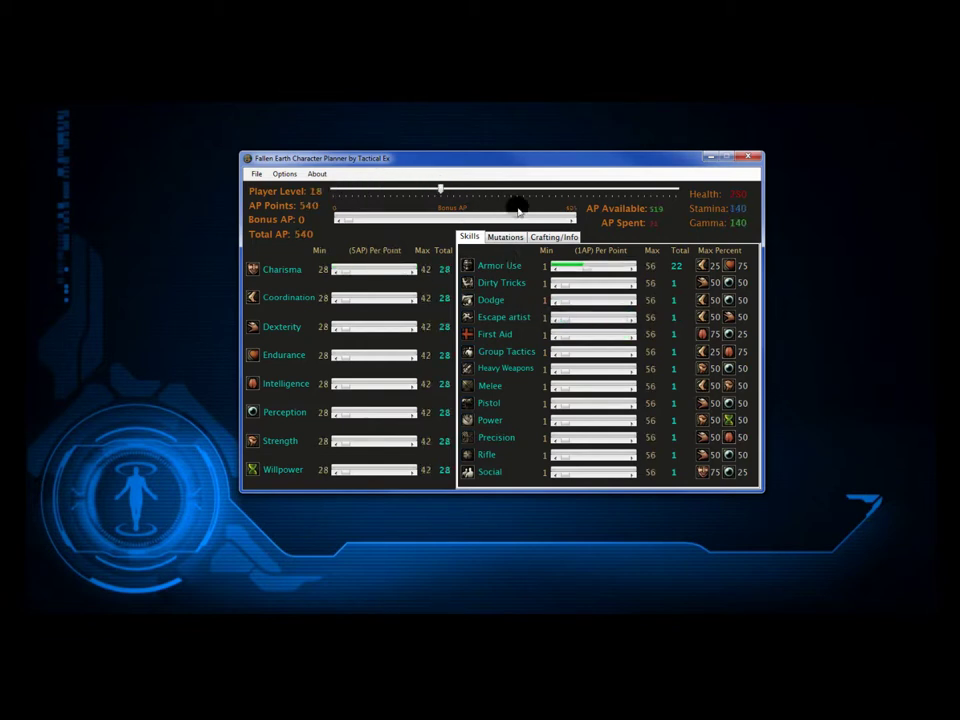
left_click(285, 175)
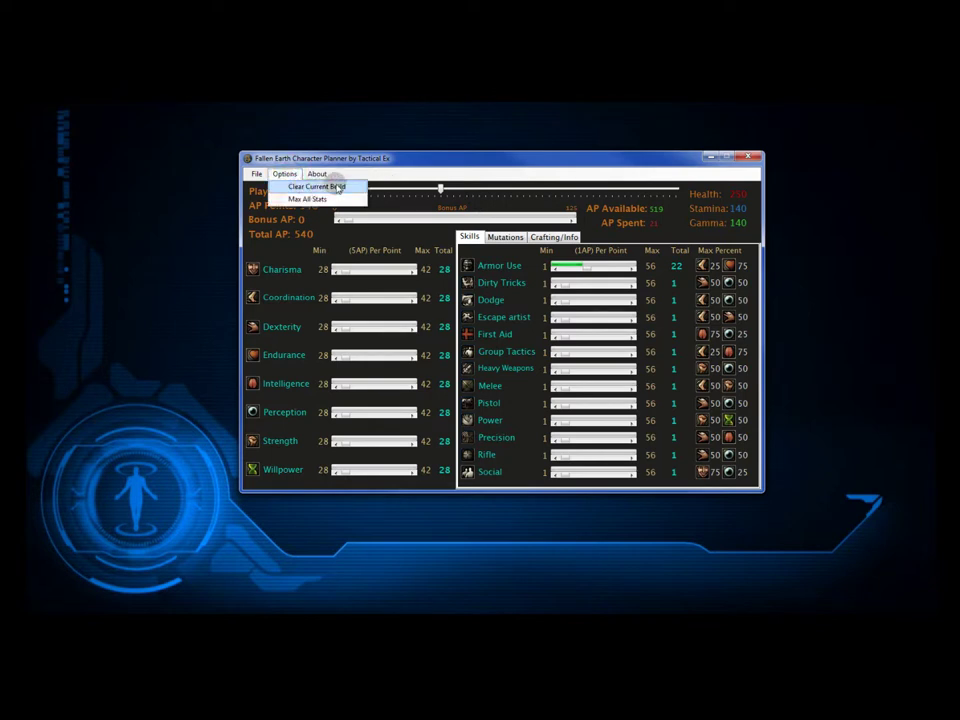
left_click(335, 187)
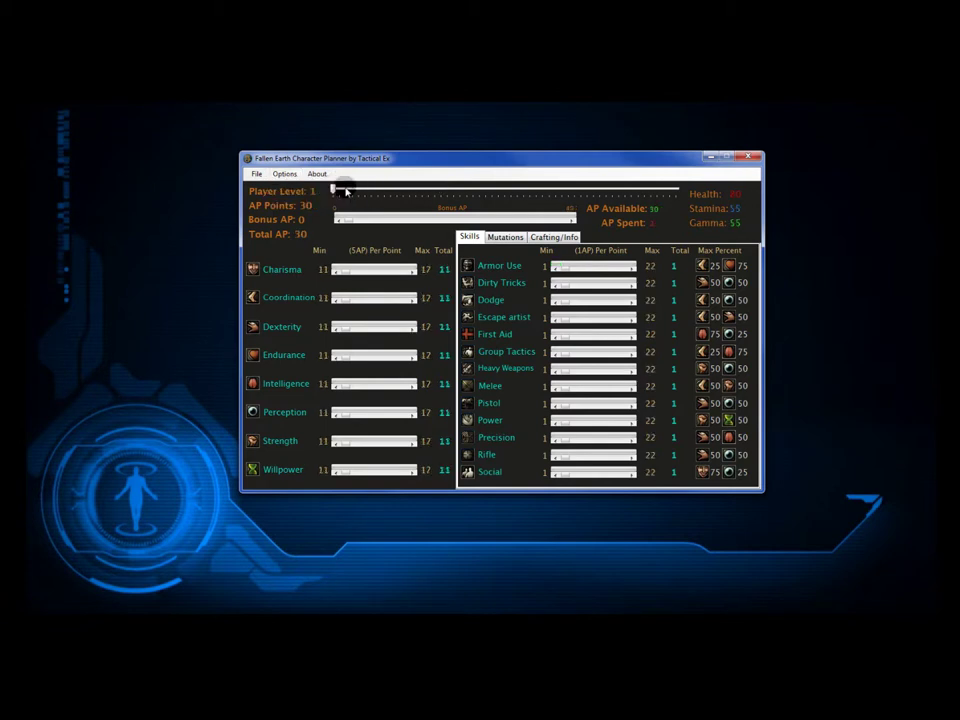
- Glance at the mutations, return to the skills, and set the player level to 55 with 163 bonus AP
left_click(498, 239)
left_click(469, 237)
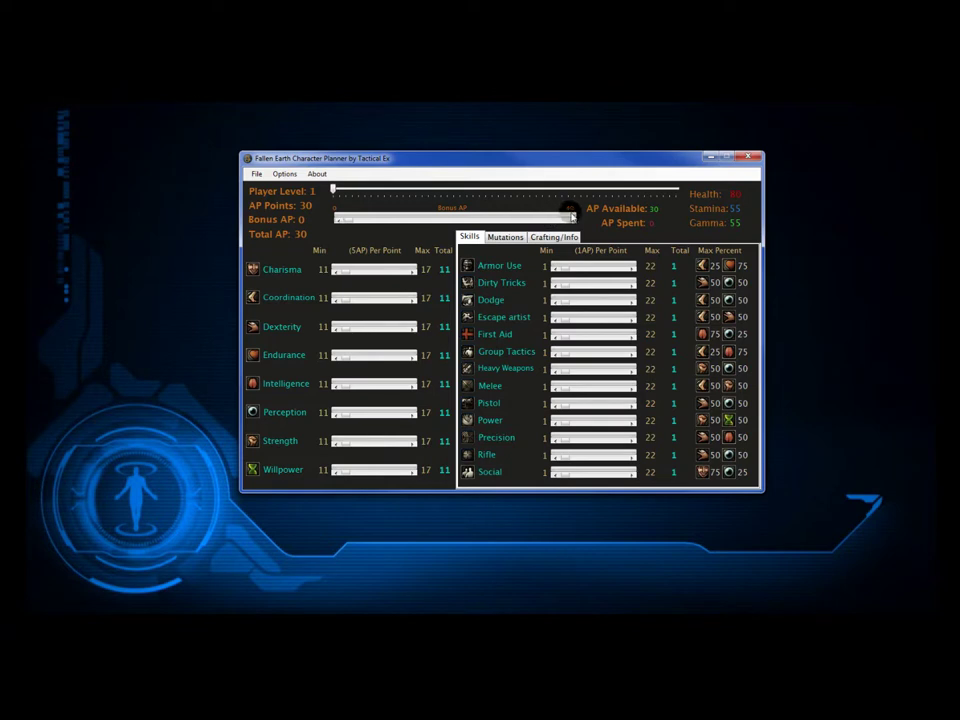
left_click_drag(336, 190, 678, 192)
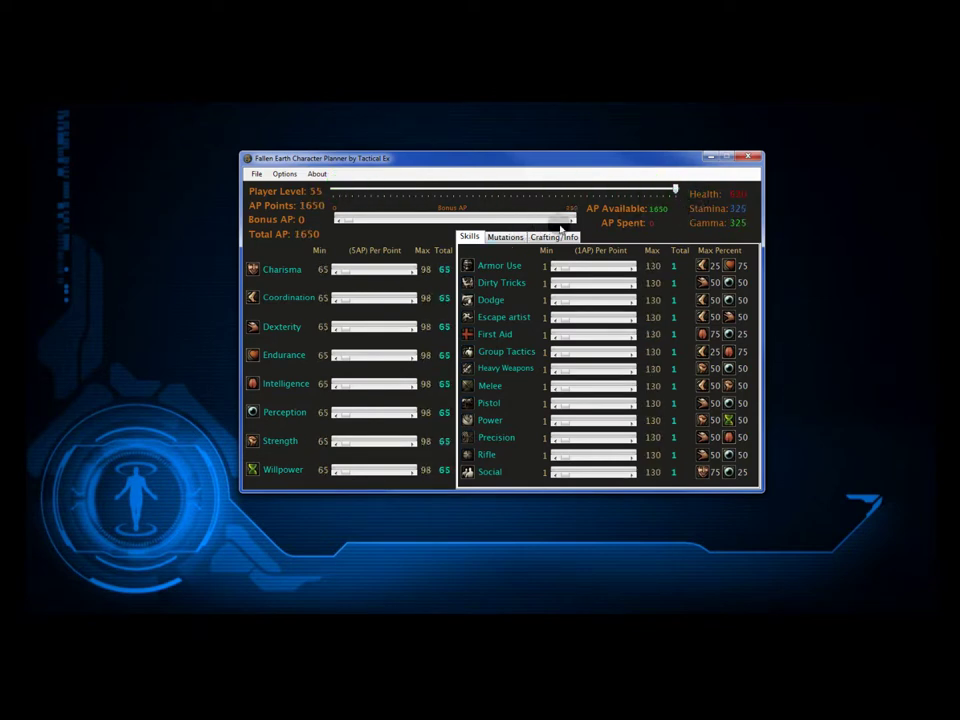
mouse_move(352, 220)
left_mouse_down()
mouse_move(568, 220)
mouse_move(338, 219)
left_mouse_up()
left_click_drag(338, 220, 458, 220)
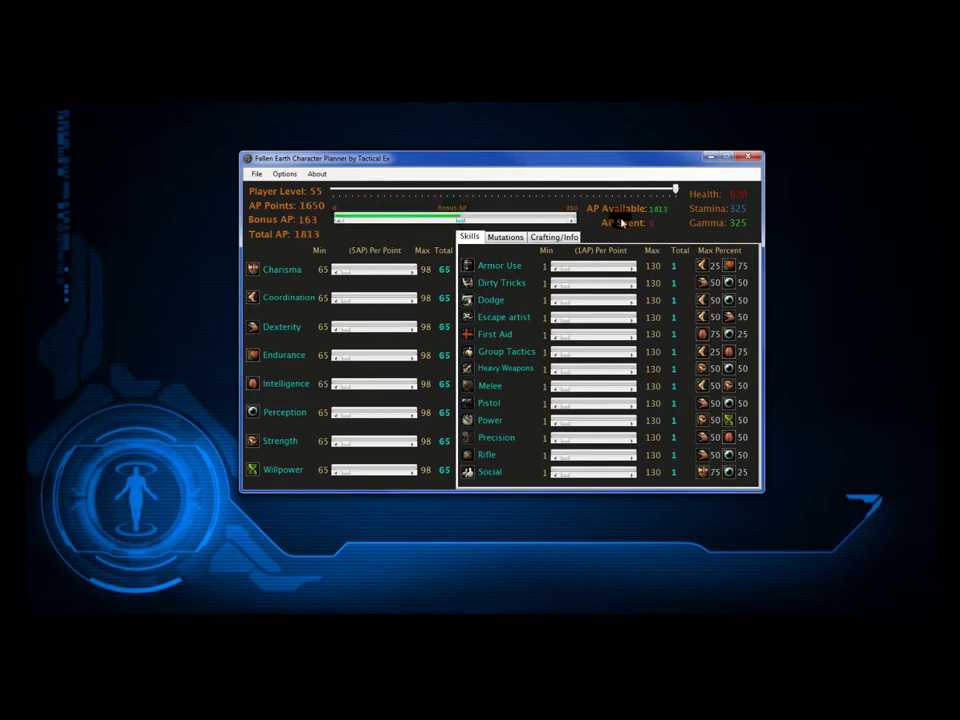
- Lower the player level to 1 and apply Max All Stats to the build
left_click_drag(676, 188, 334, 188)
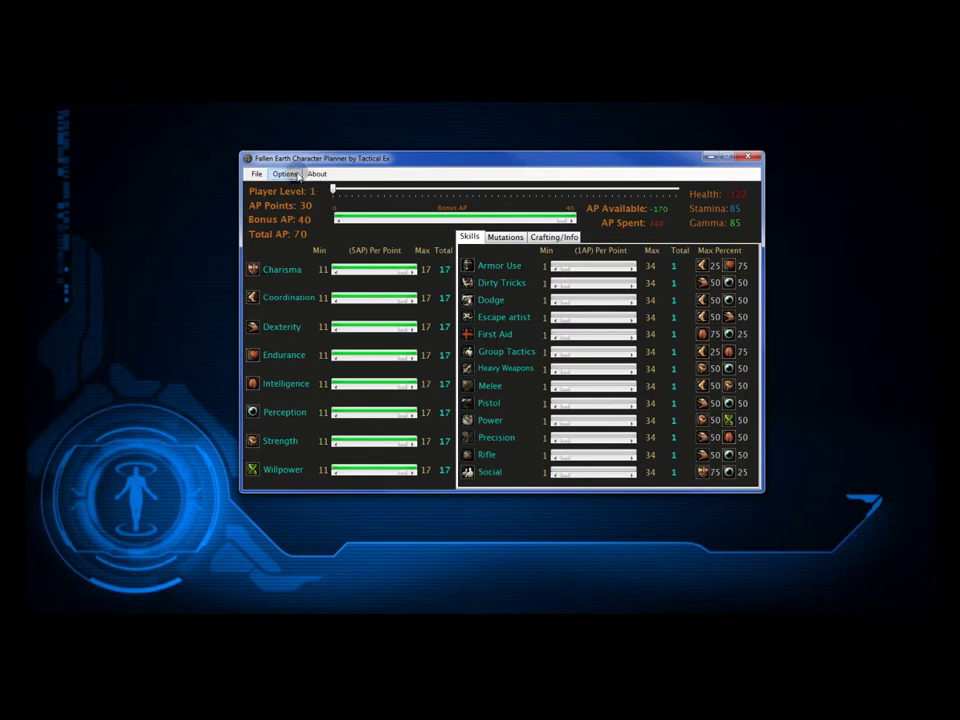
left_click(292, 175)
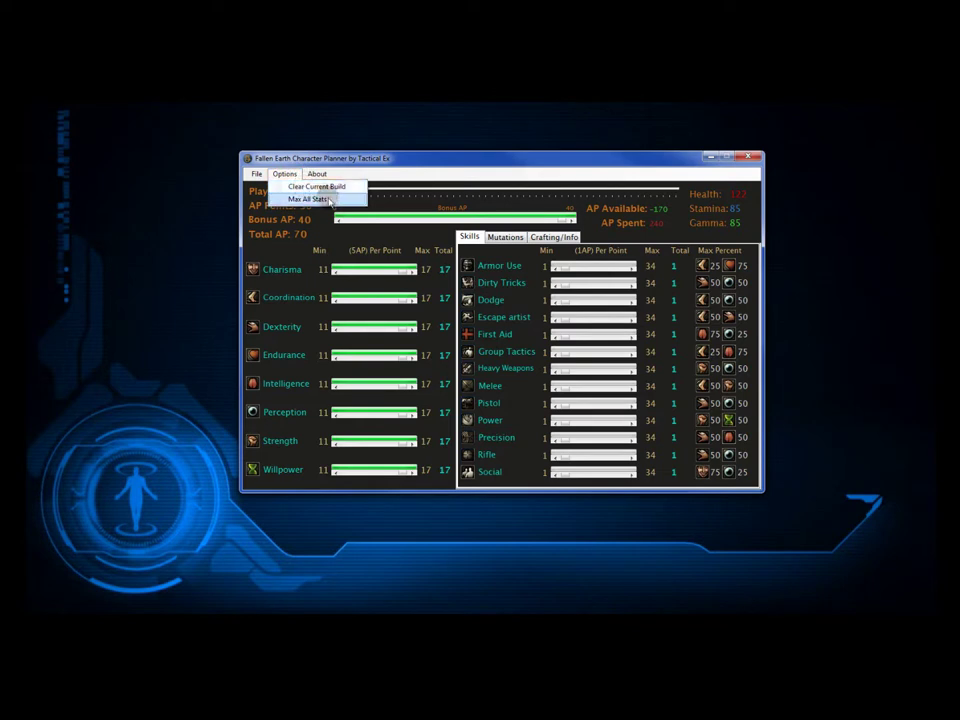
left_click(318, 199)
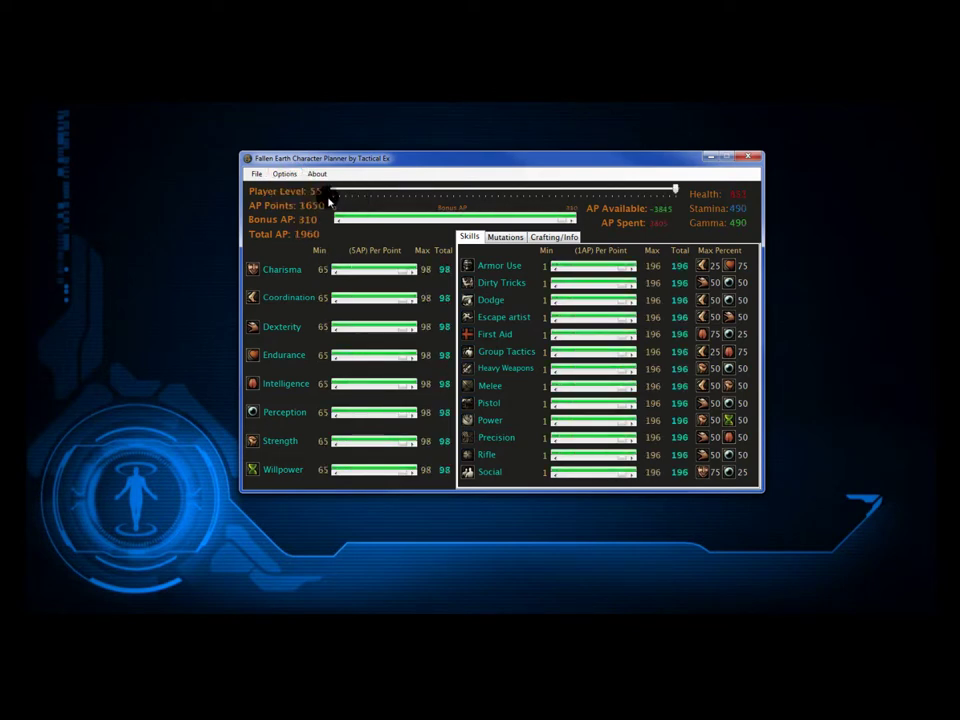
- Glance at the mutations, return to the skills, and clear the current build
left_click(498, 238)
left_click(469, 237)
left_click(284, 174)
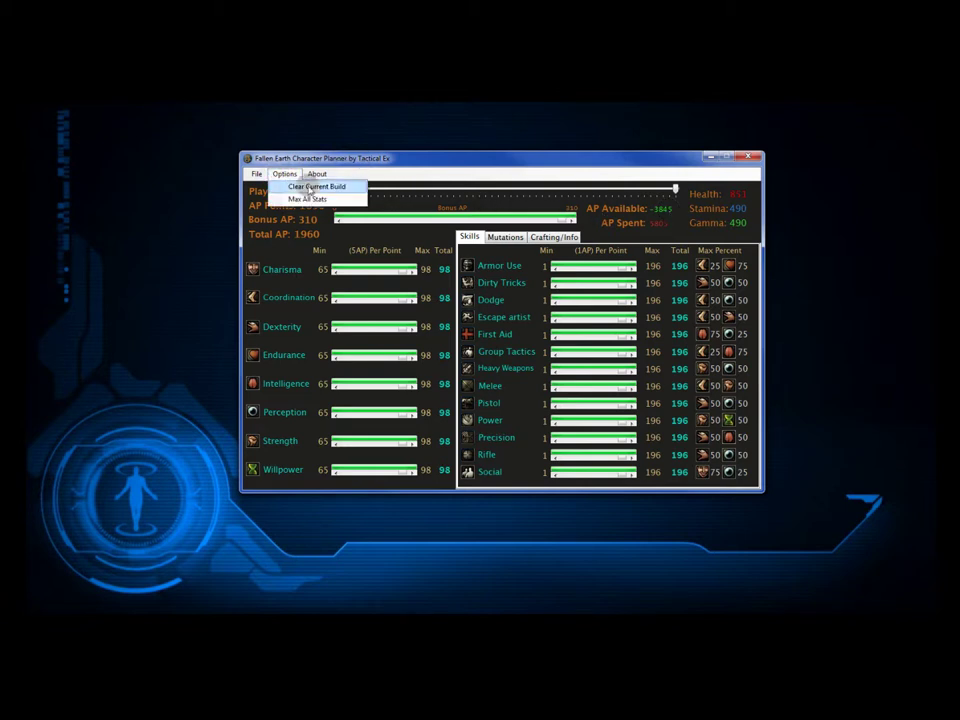
left_click(309, 188)
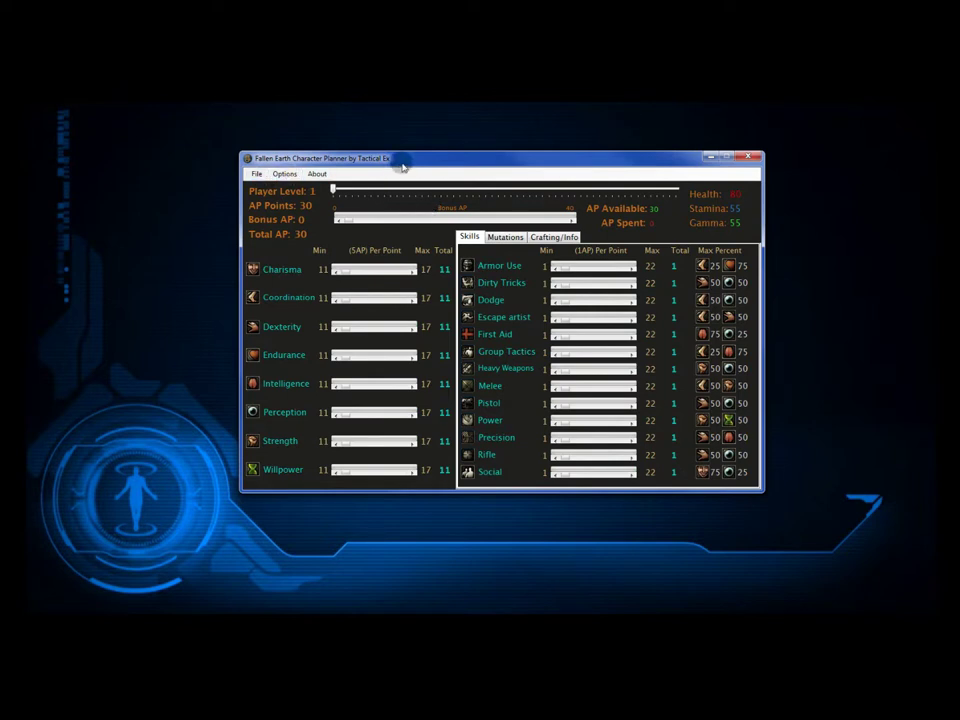
- Set the player level to 21, raise Charisma to 47, and raise the First Aid skill to 62
left_click(258, 175)
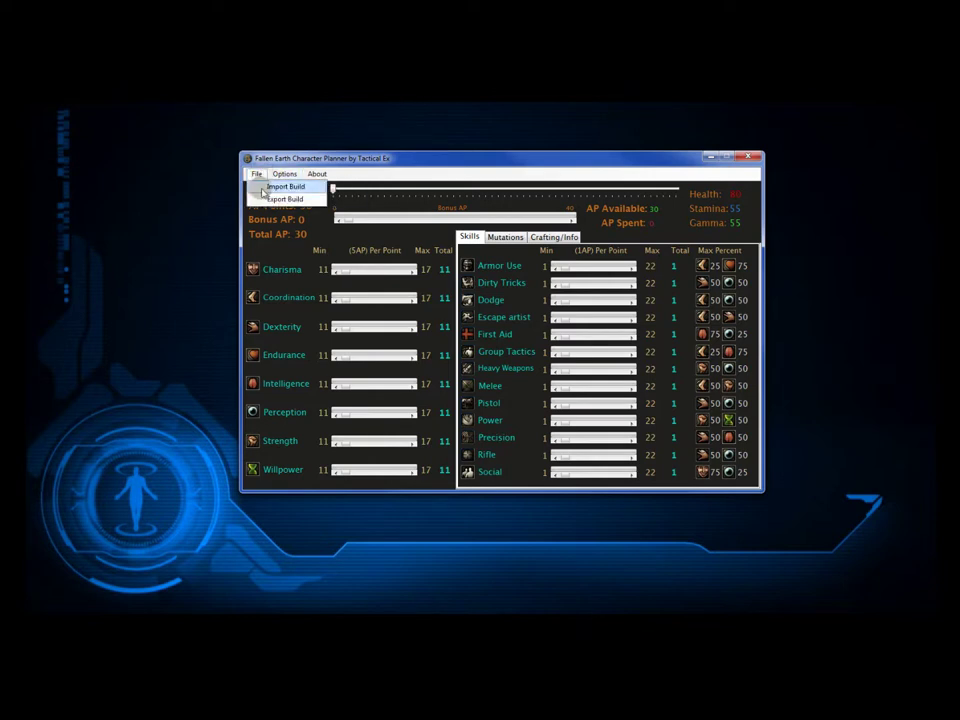
left_click(285, 174)
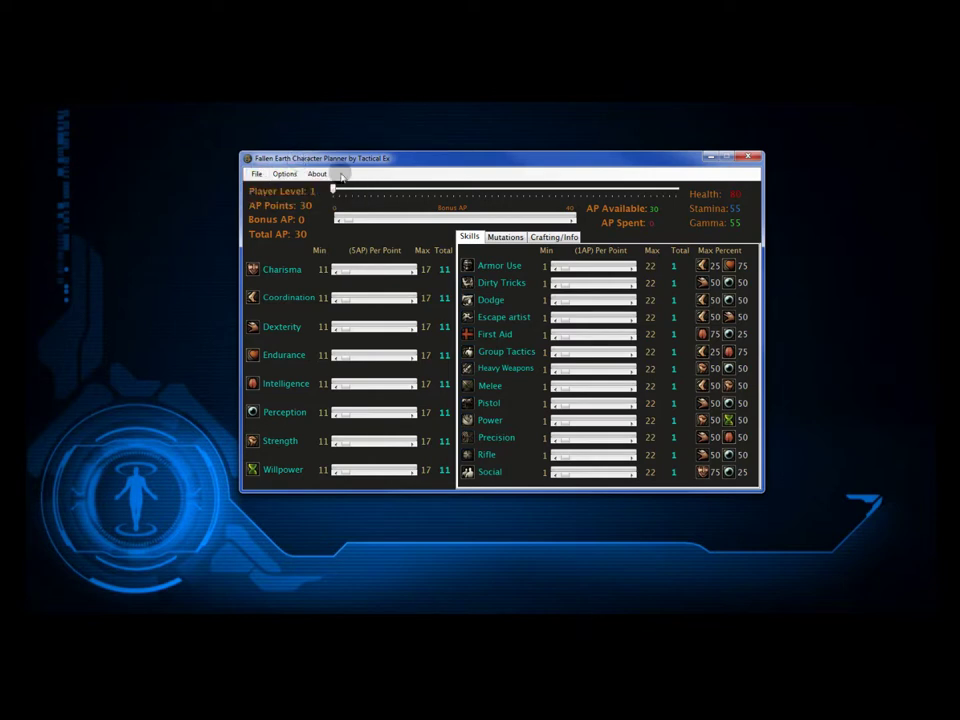
left_click_drag(336, 191, 458, 190)
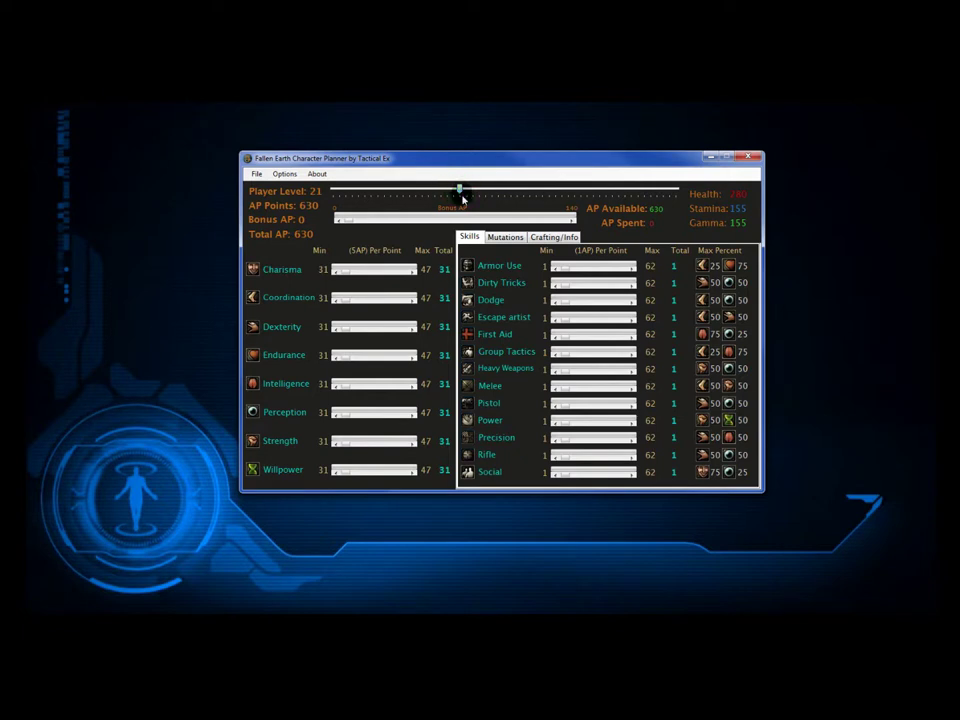
left_click_drag(353, 271, 414, 270)
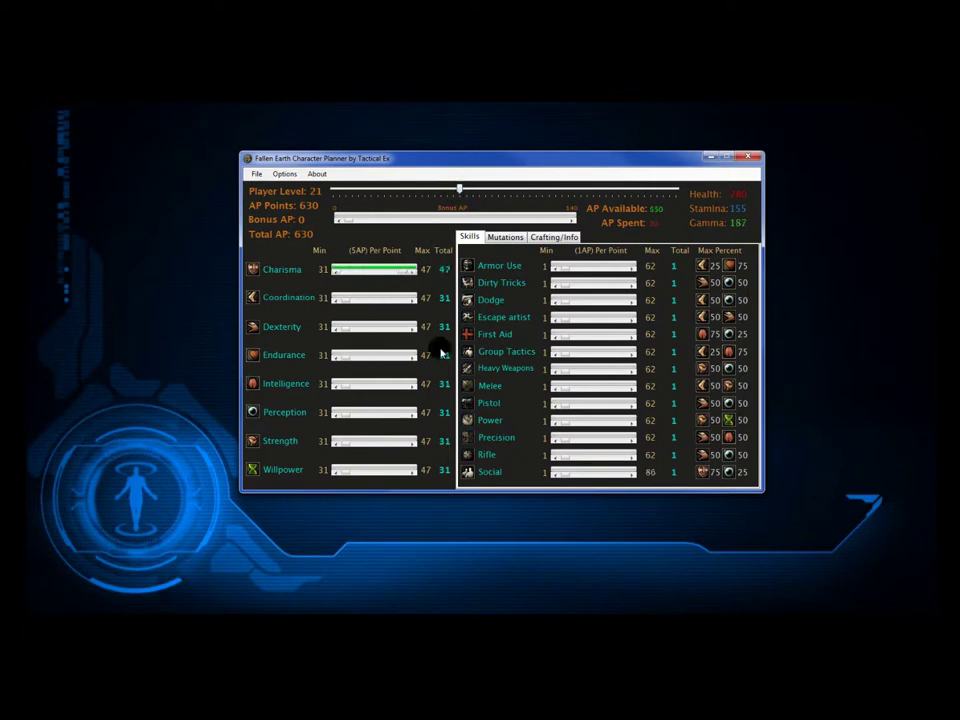
left_click_drag(563, 338, 621, 333)
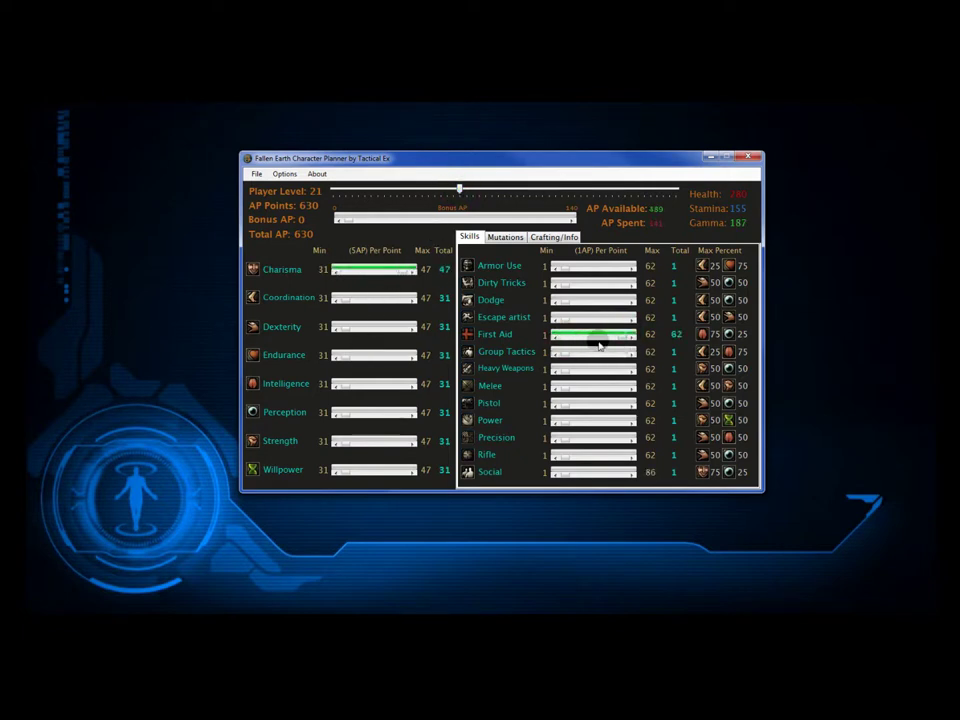
- Export the build as an XML file named Test in the SavedCharacterBuilds folder
left_click(256, 174)
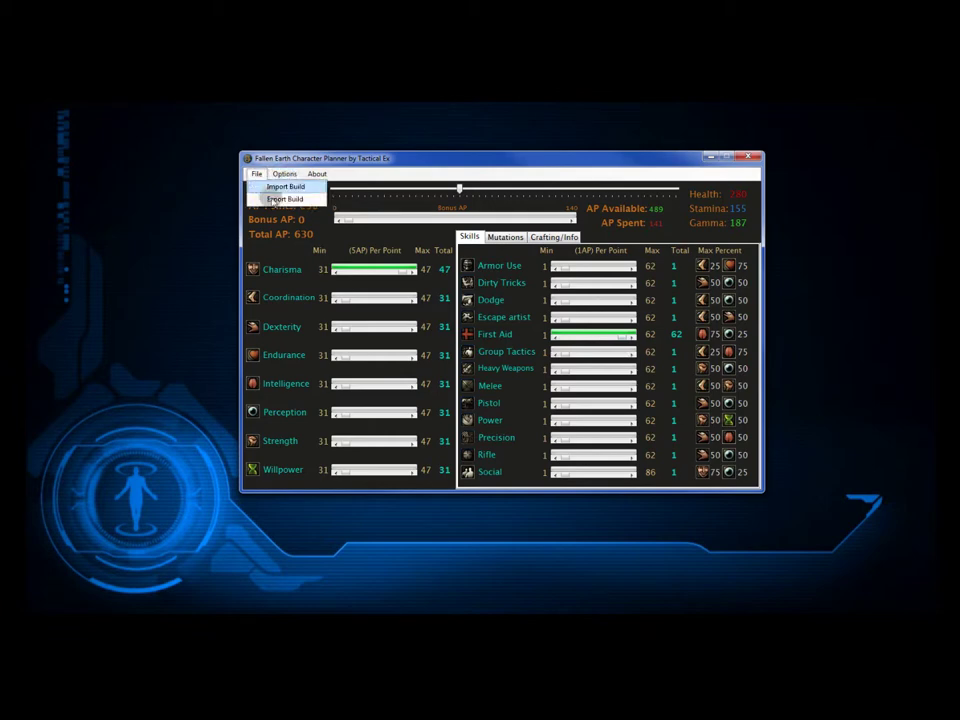
left_click(281, 199)
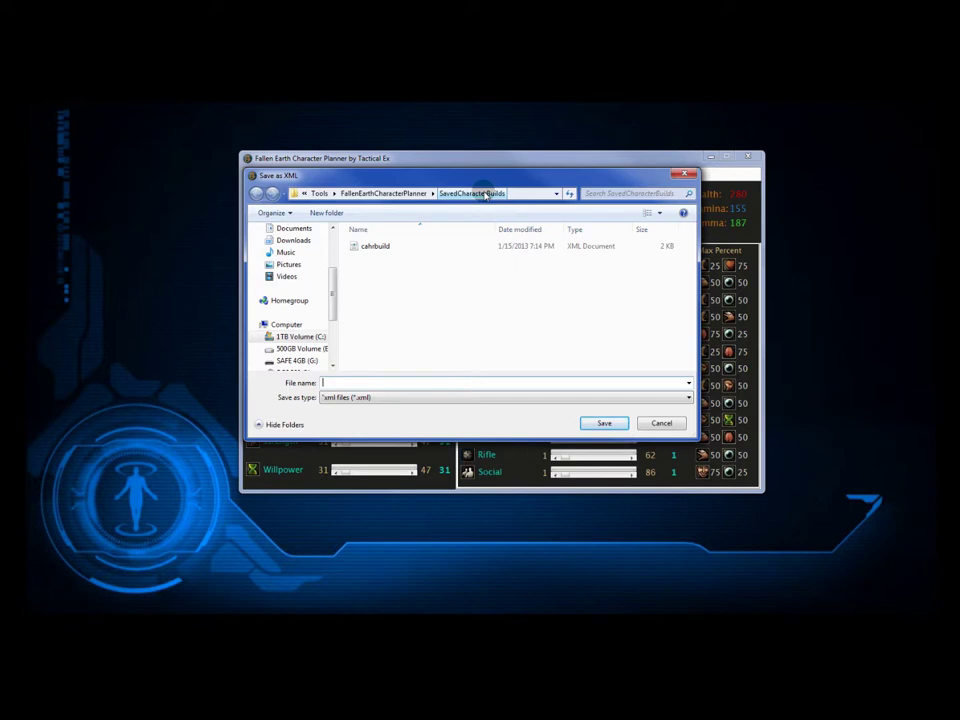
left_click(376, 249)
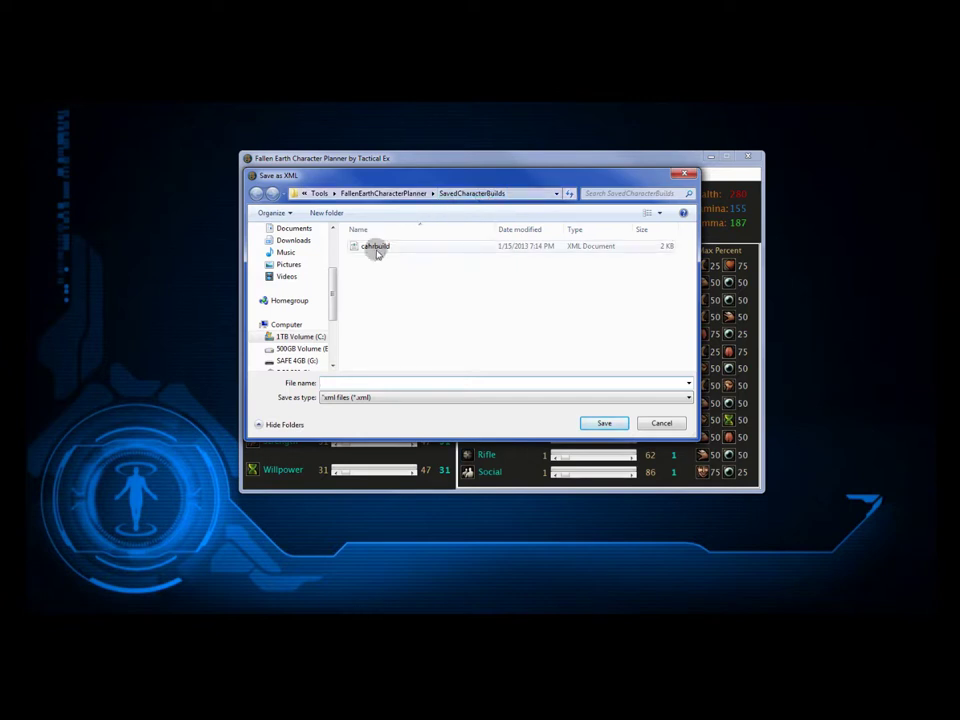
left_click(376, 249)
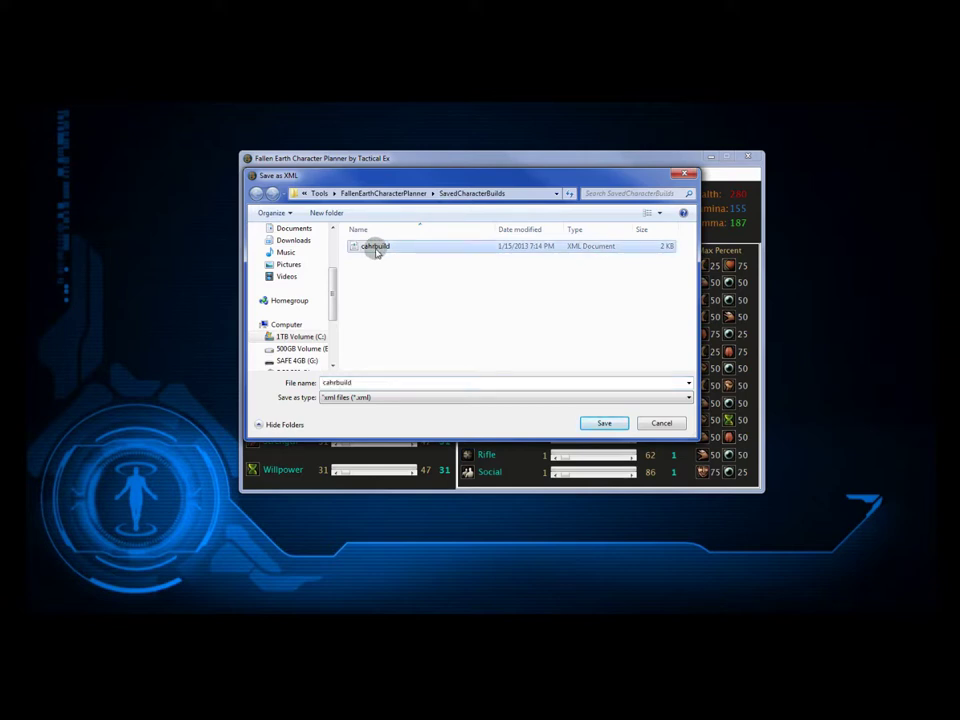
double_click(337, 383)
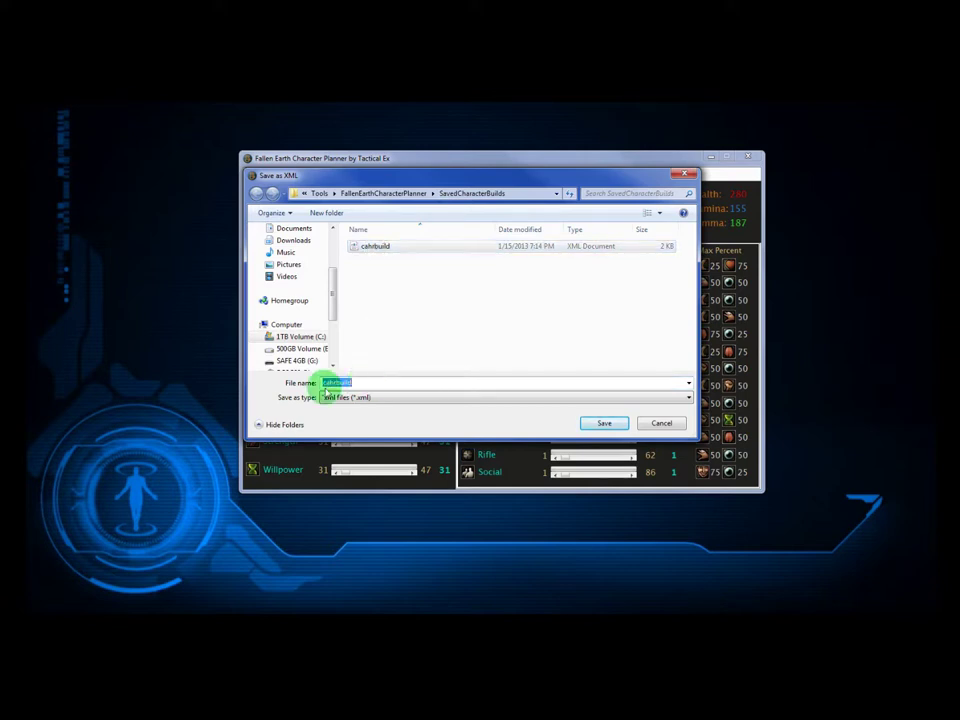
type("Test")
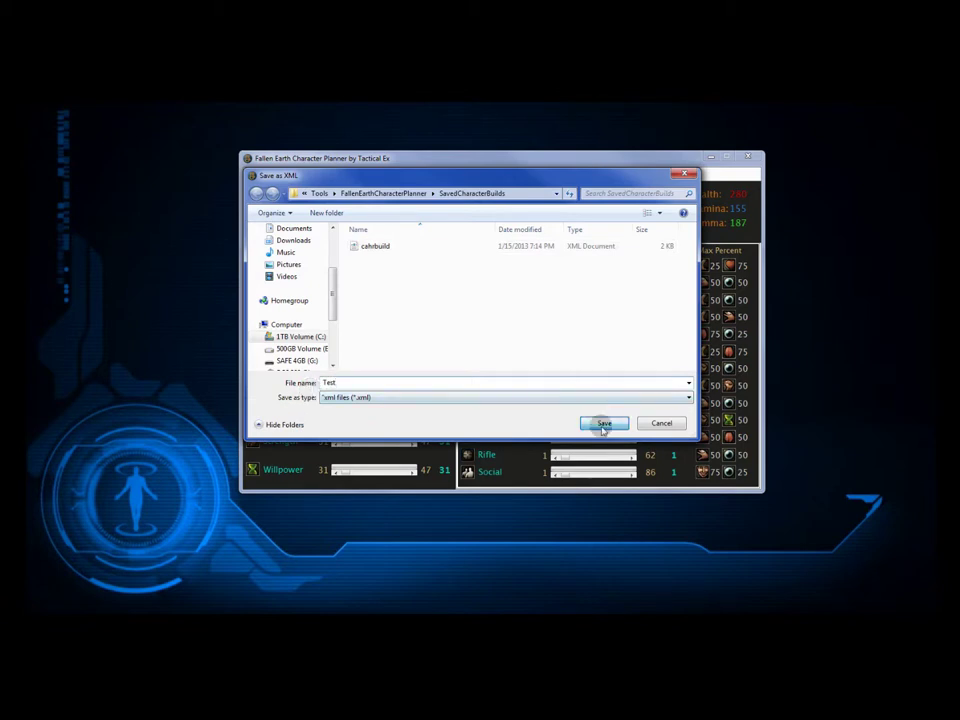
left_click(604, 422)
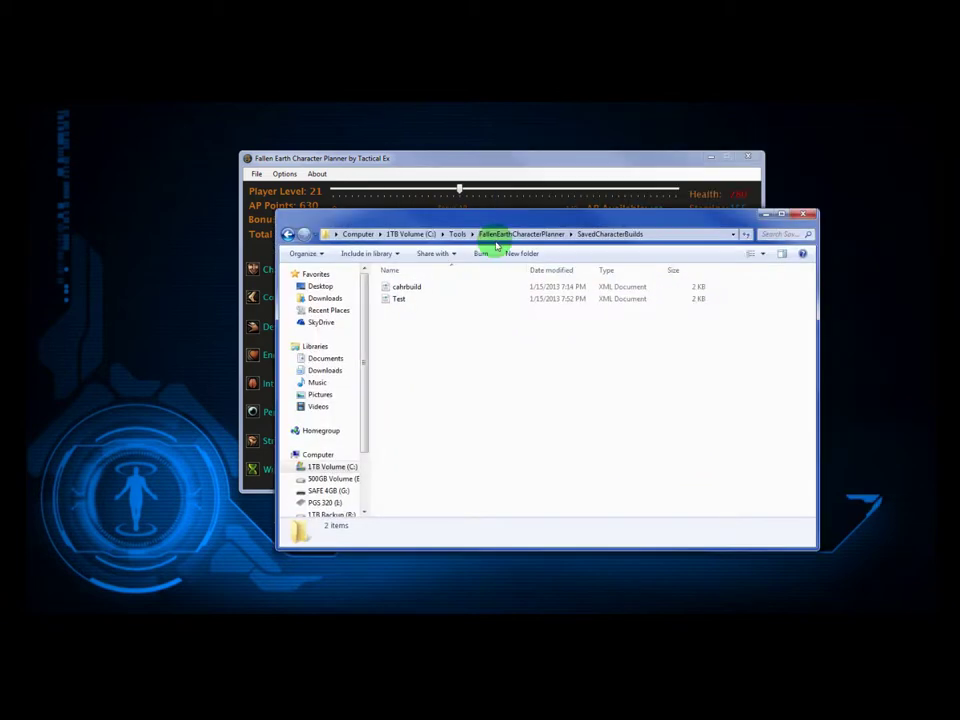
- Open the exported Test file from the SavedCharacterBuilds folder in Notepad++ and reposition its window
left_click_drag(530, 215, 594, 258)
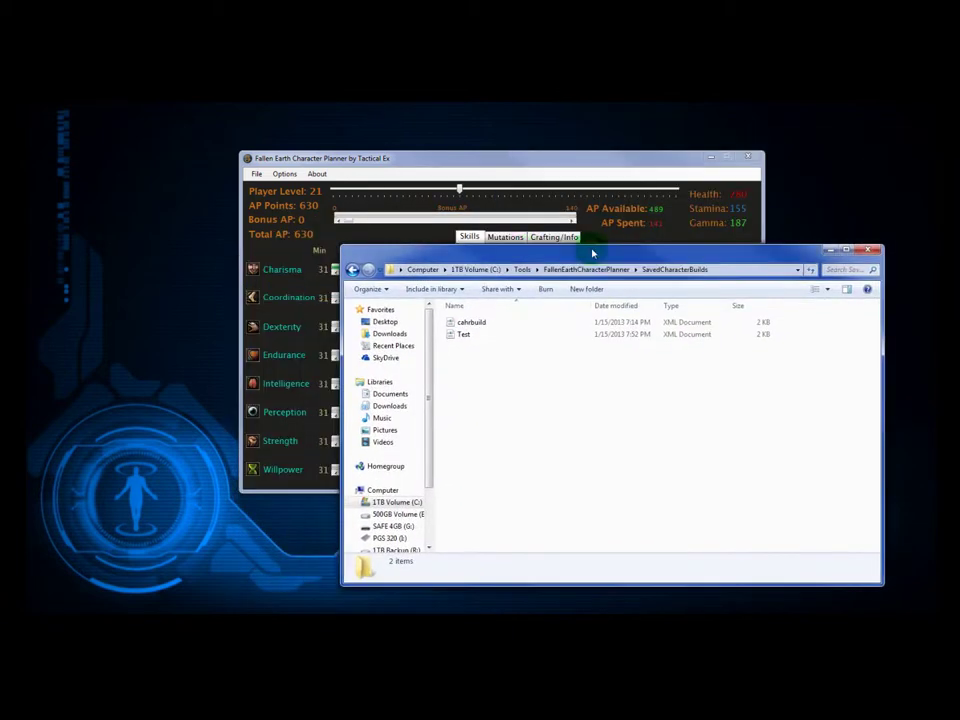
right_click(476, 337)
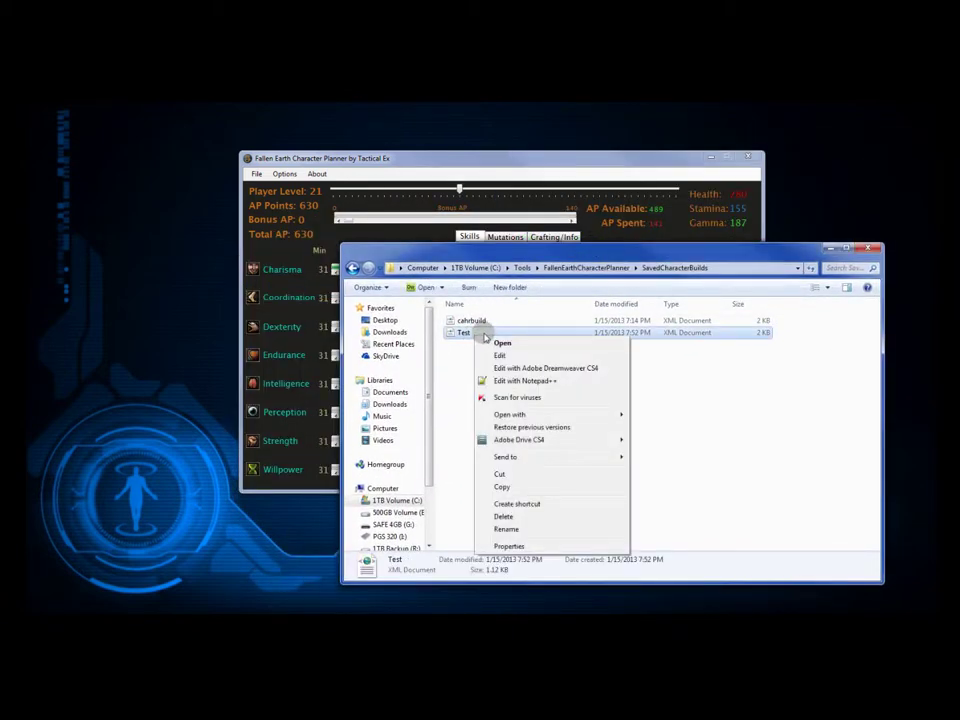
left_click(525, 380)
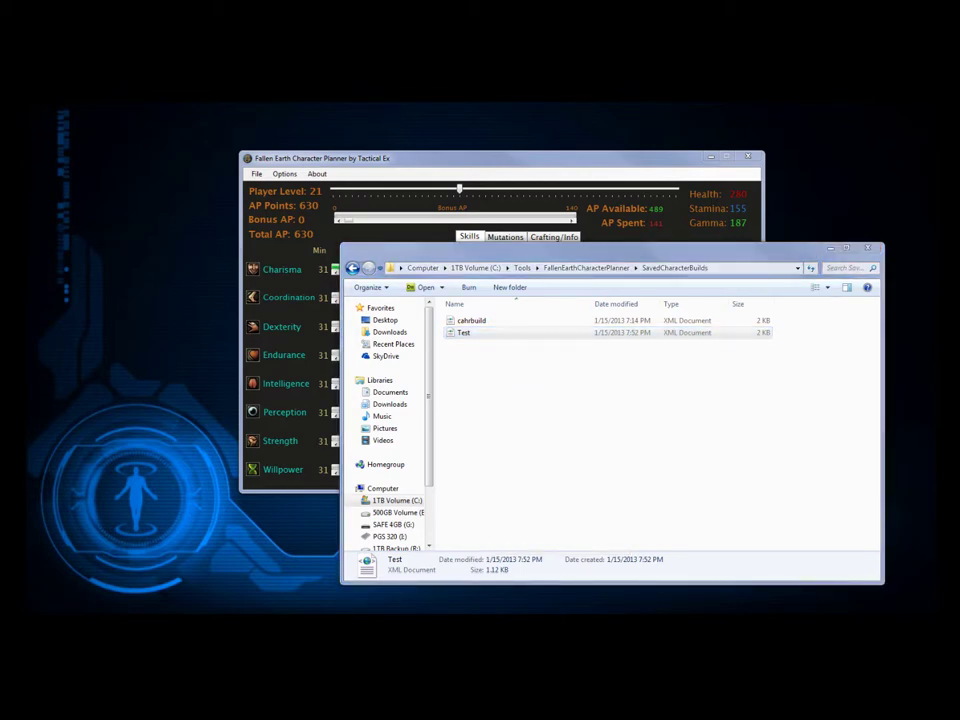
left_click_drag(636, 104, 473, 102)
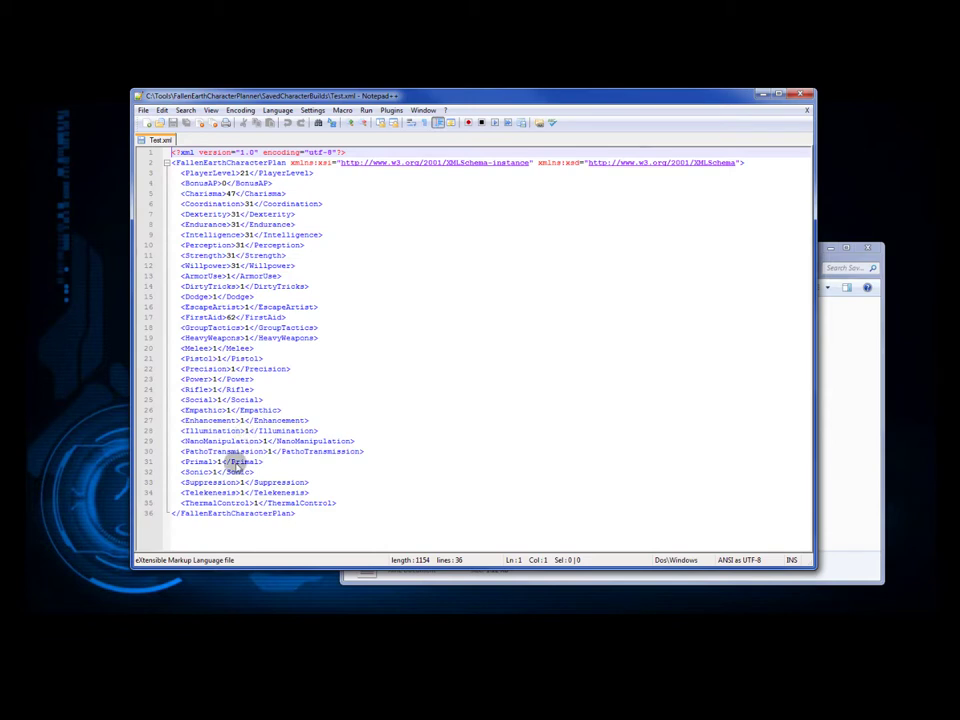
- Examine the stat and skill entries in Test.xml, from EscapeArtist up to Strength, and close the editor
left_click(311, 308)
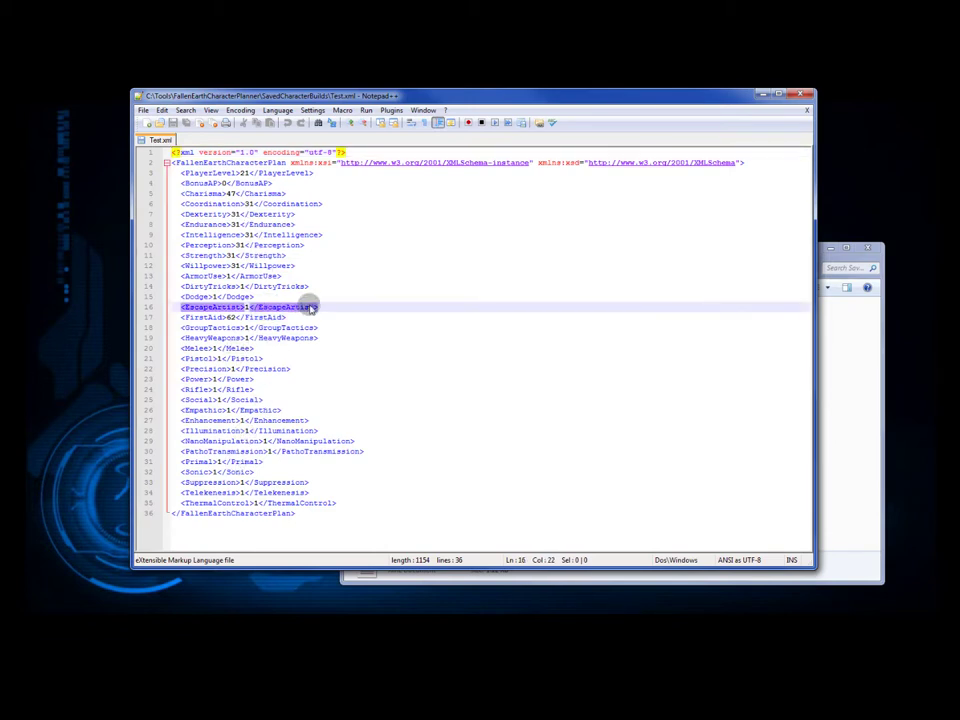
left_click(290, 286)
left_click(272, 276)
left_click(274, 266)
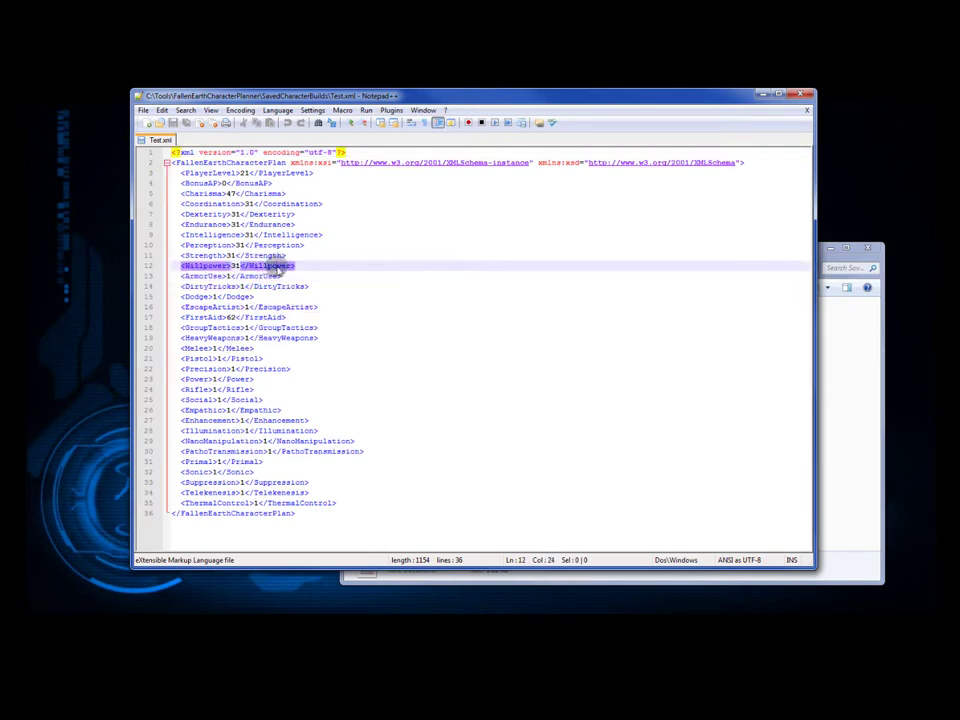
left_click(272, 255)
key("alt+F4")
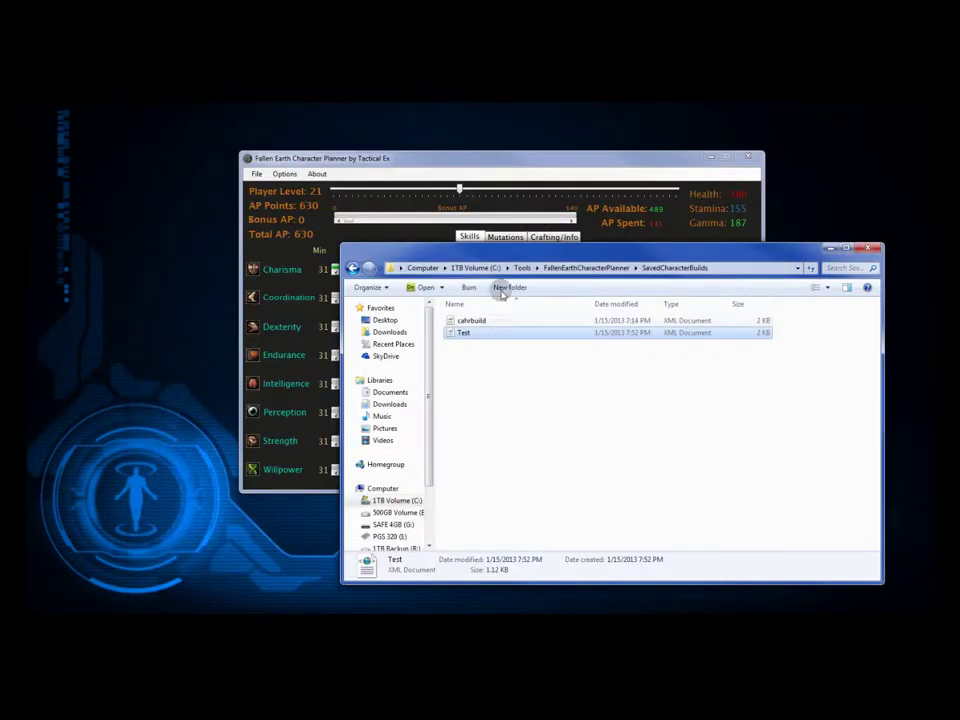
- Return to the Fallen Earth Character Planner and import the Test build
left_click(578, 161)
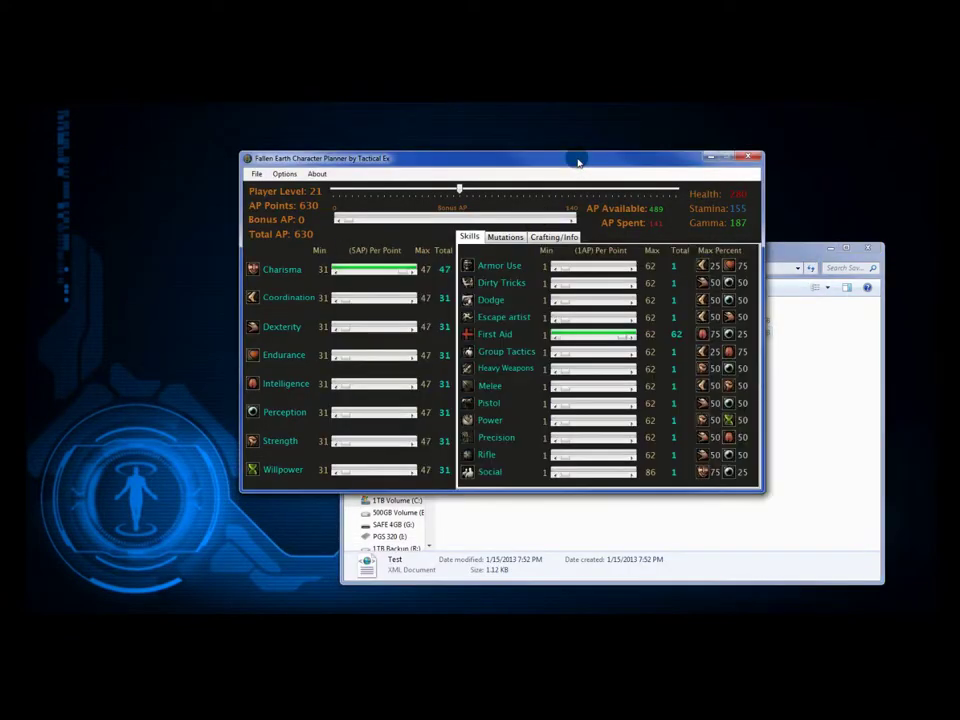
left_click(256, 175)
left_click(285, 185)
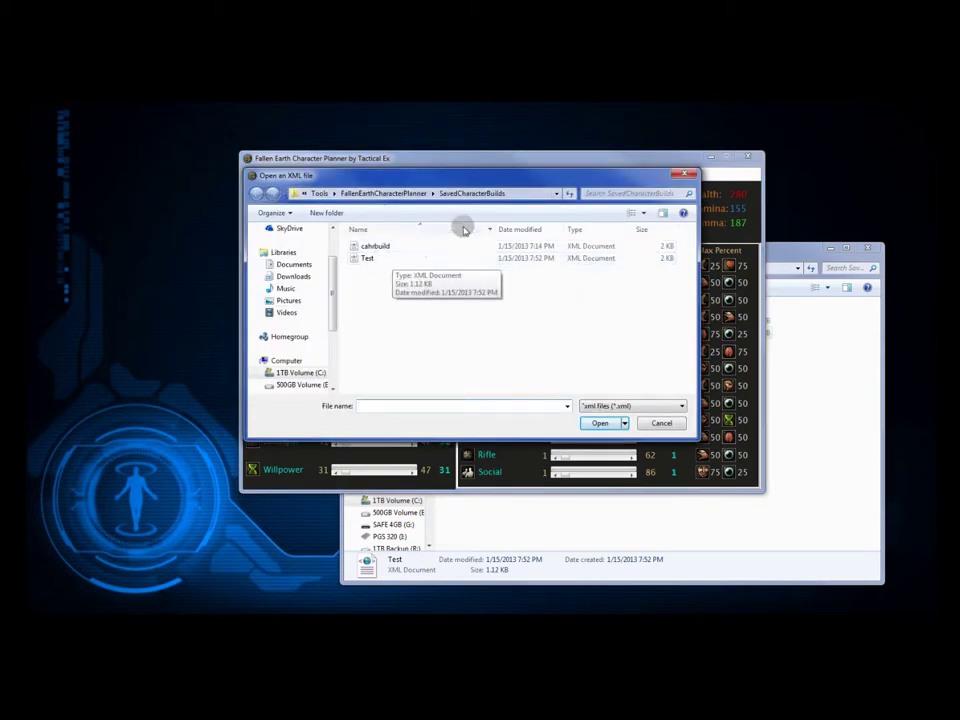
left_click(367, 258)
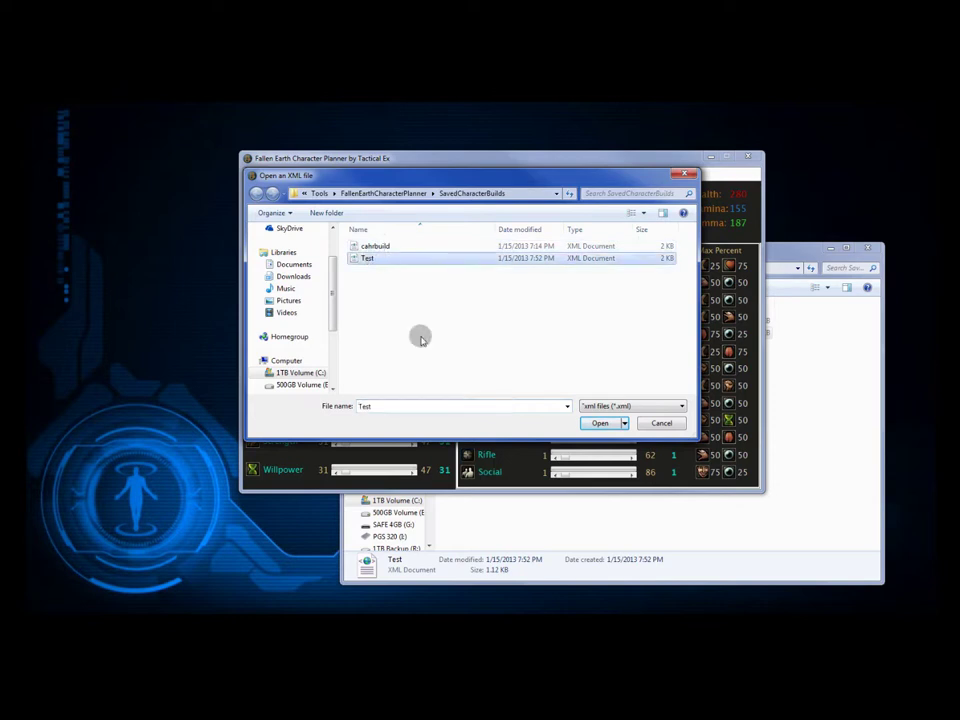
left_click(600, 423)
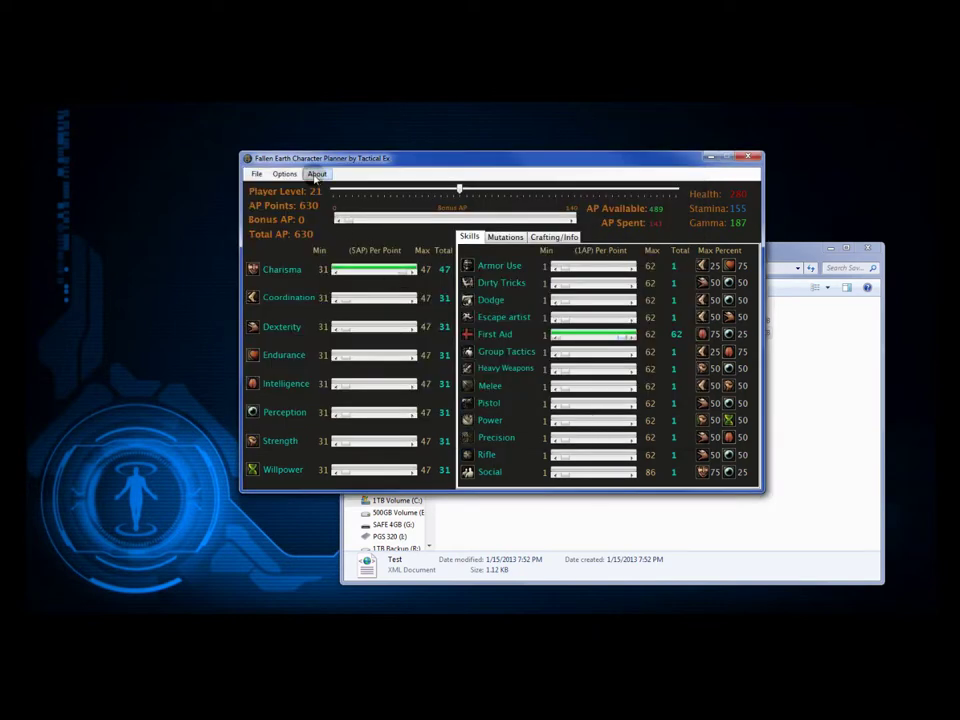
- Clear the current build and reload it by importing the Test file
left_click(284, 175)
left_click(315, 186)
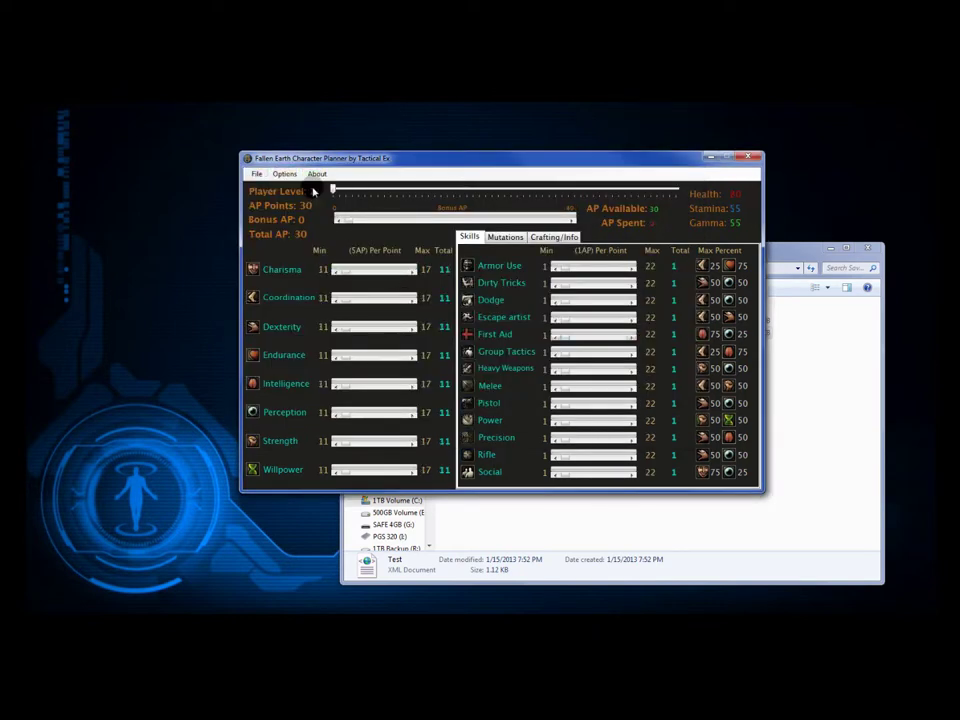
left_click(257, 175)
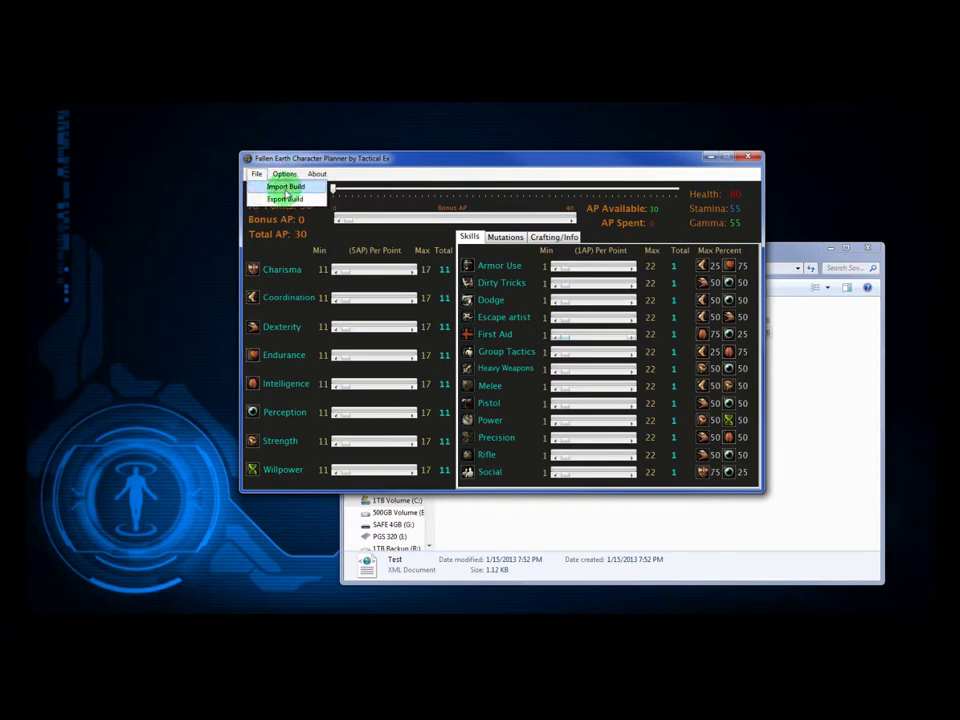
left_click(273, 186)
left_click(368, 258)
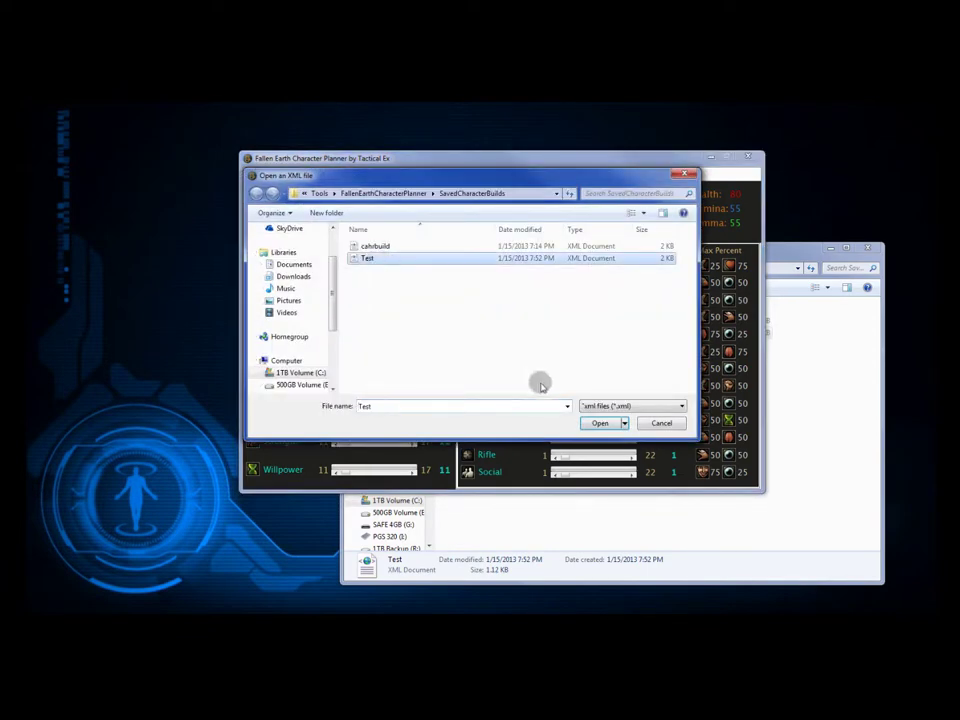
left_click(600, 422)
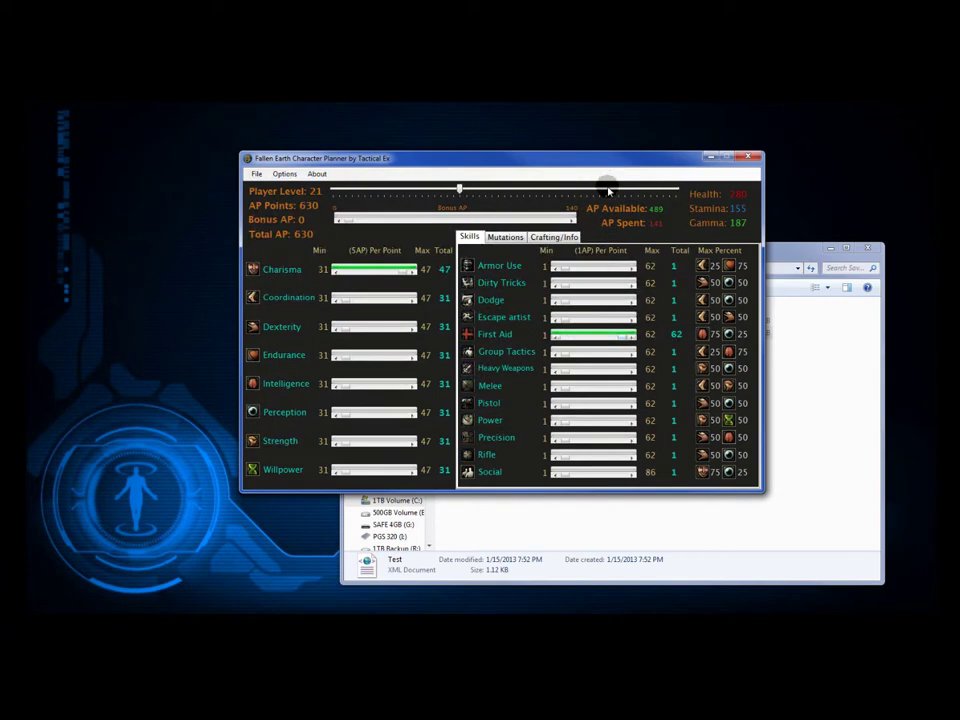
- Lower the player level of the imported build to 1
left_click(257, 174)
left_click(259, 168)
left_click_drag(456, 186, 333, 188)
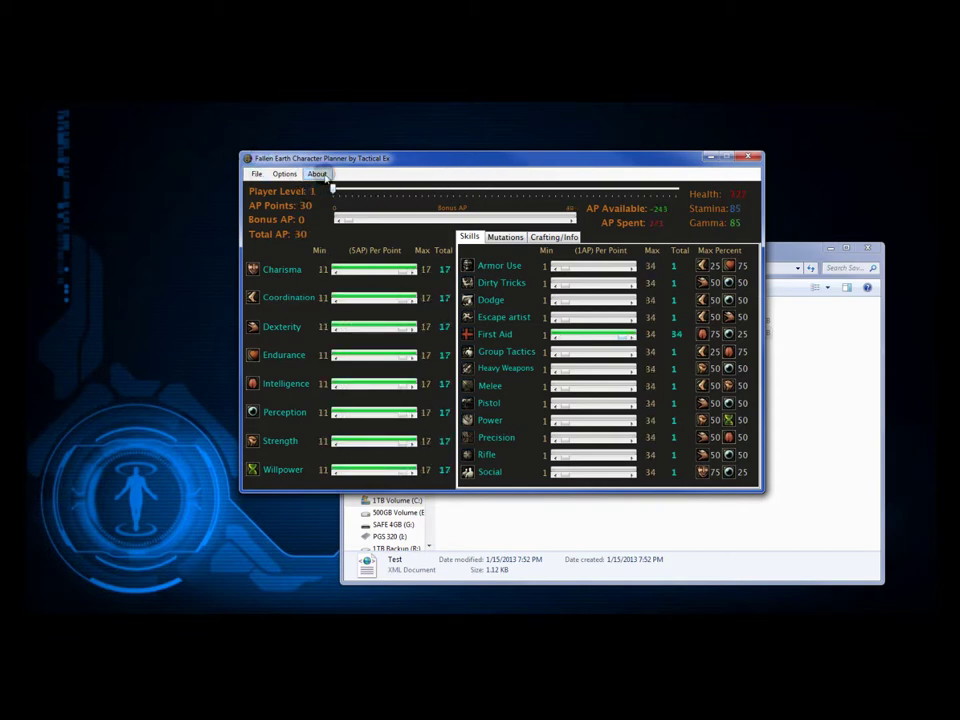
- Open the product info, move its window below the stats header, and review the disclaimer and license texts
left_click(318, 174)
left_click(330, 186)
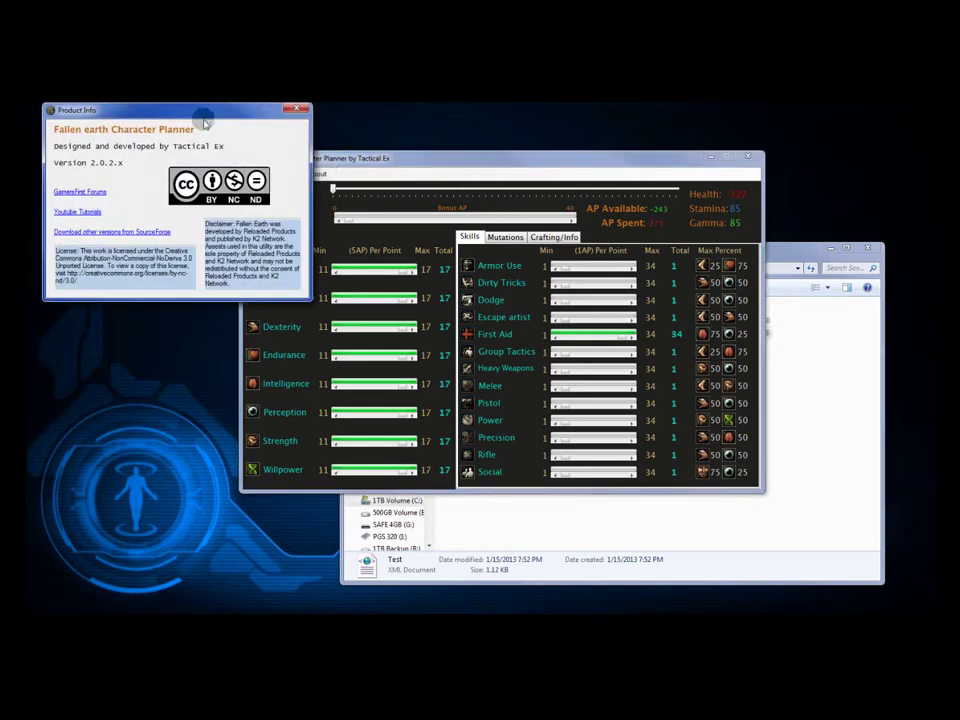
left_click_drag(204, 122, 284, 359)
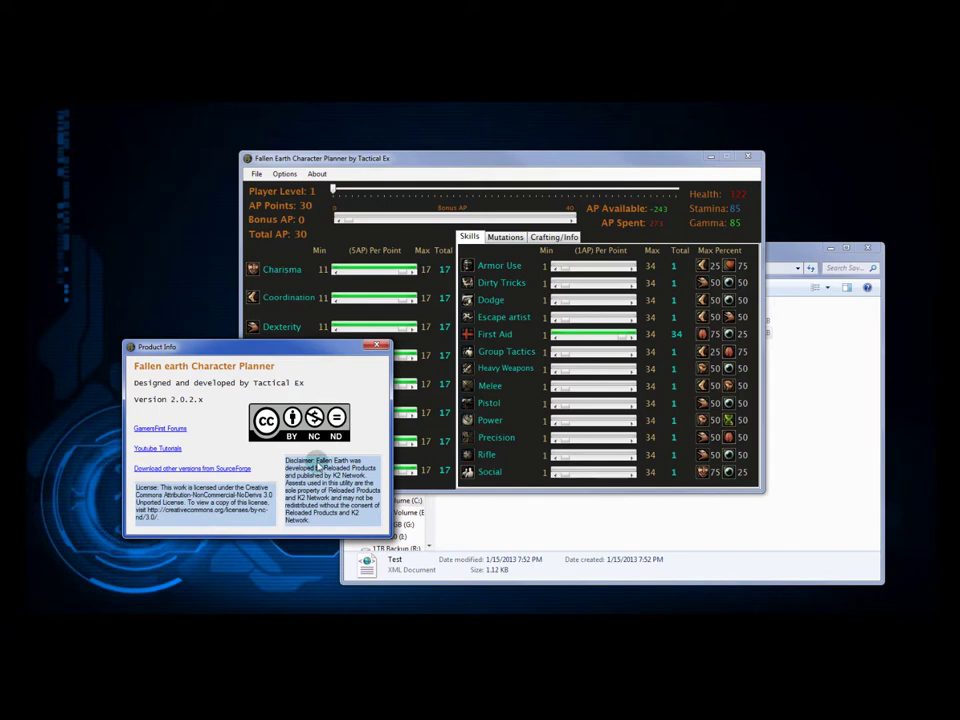
left_click_drag(318, 466, 352, 510)
left_click(362, 518)
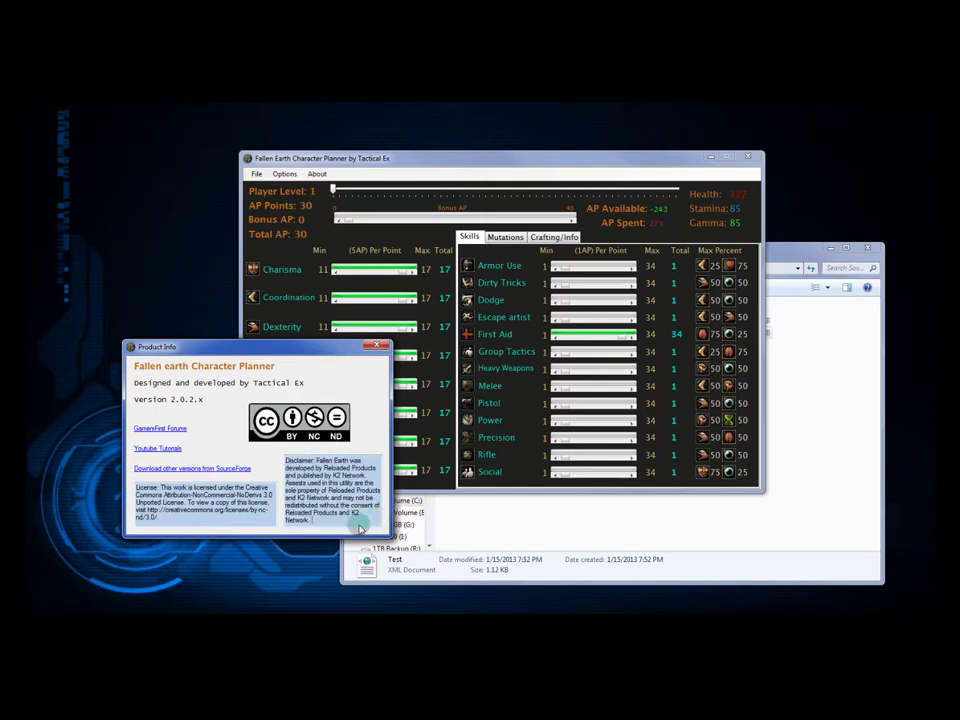
left_click_drag(191, 516, 111, 484)
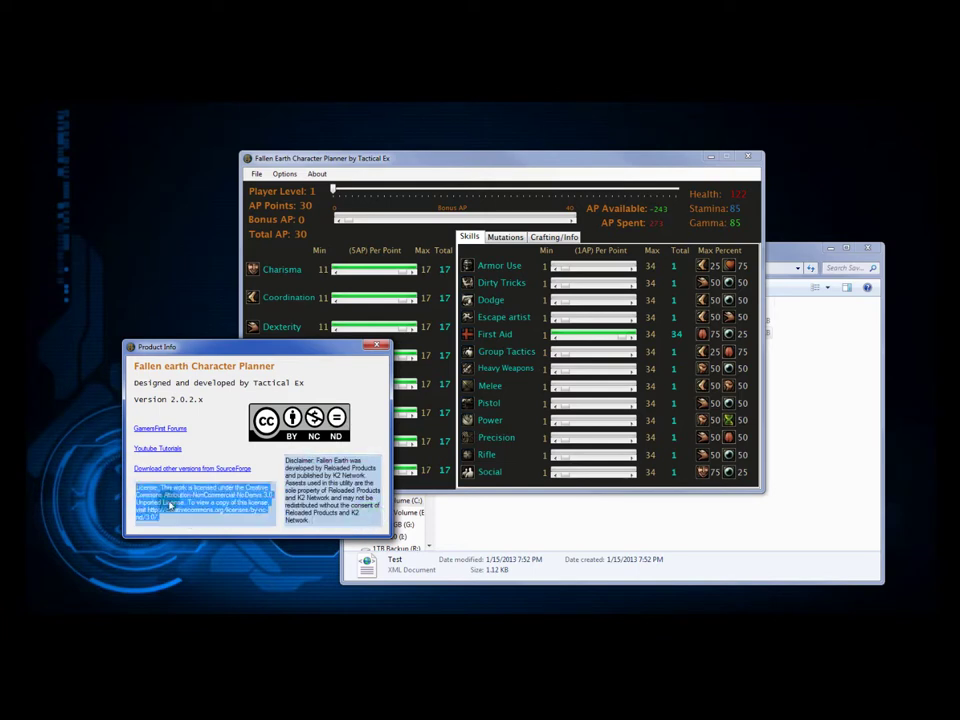
left_click(214, 514)
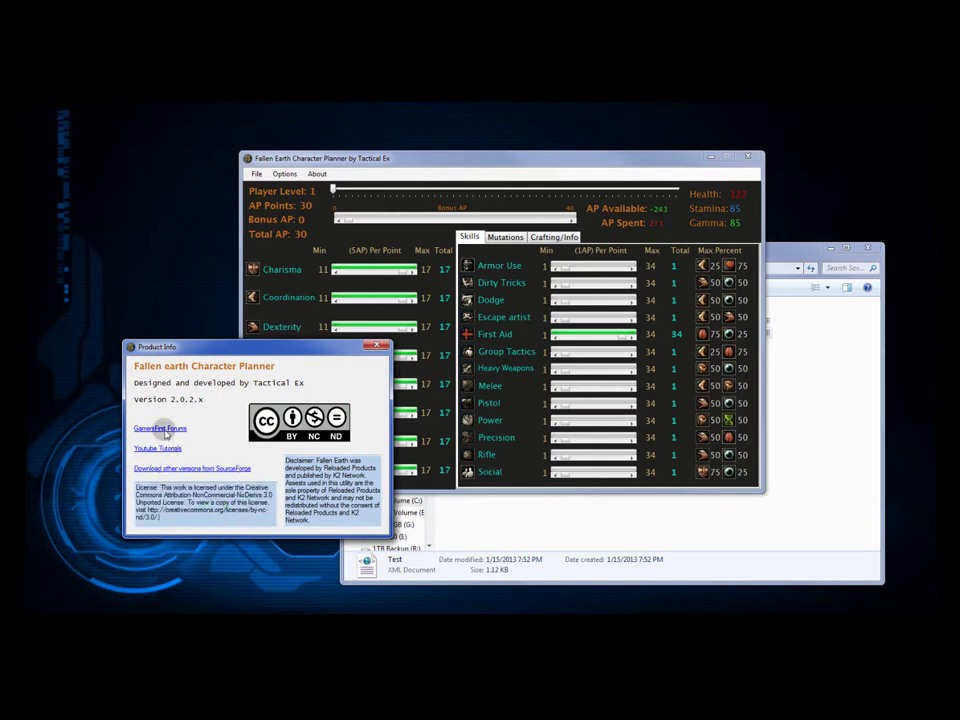
- Close the product info and clear the current build with the crafting and character balance information in view
left_click(377, 346)
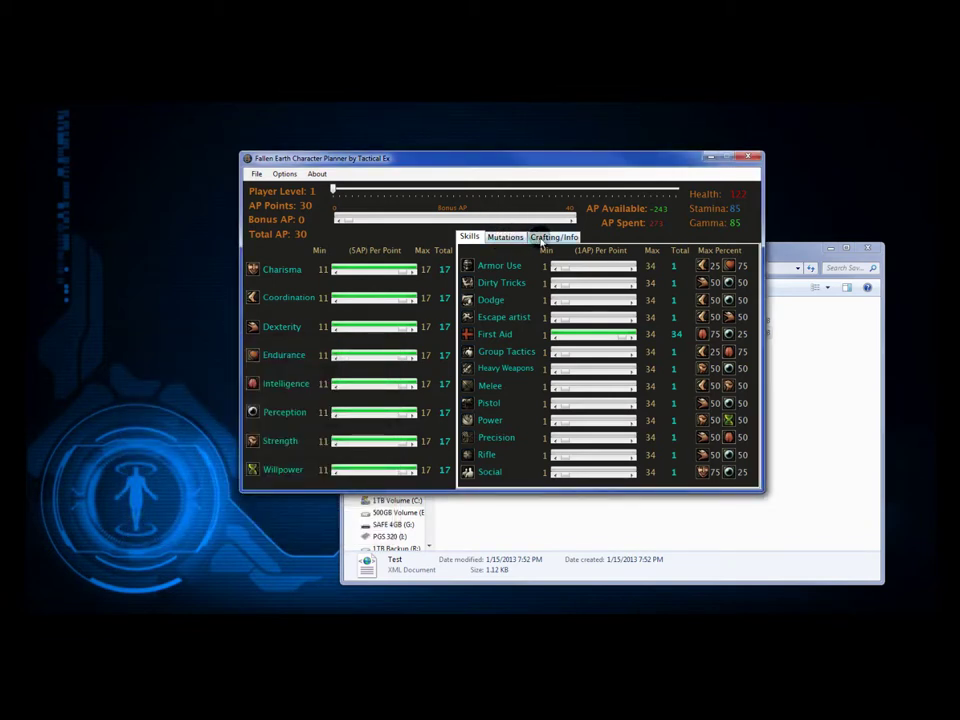
left_click(541, 238)
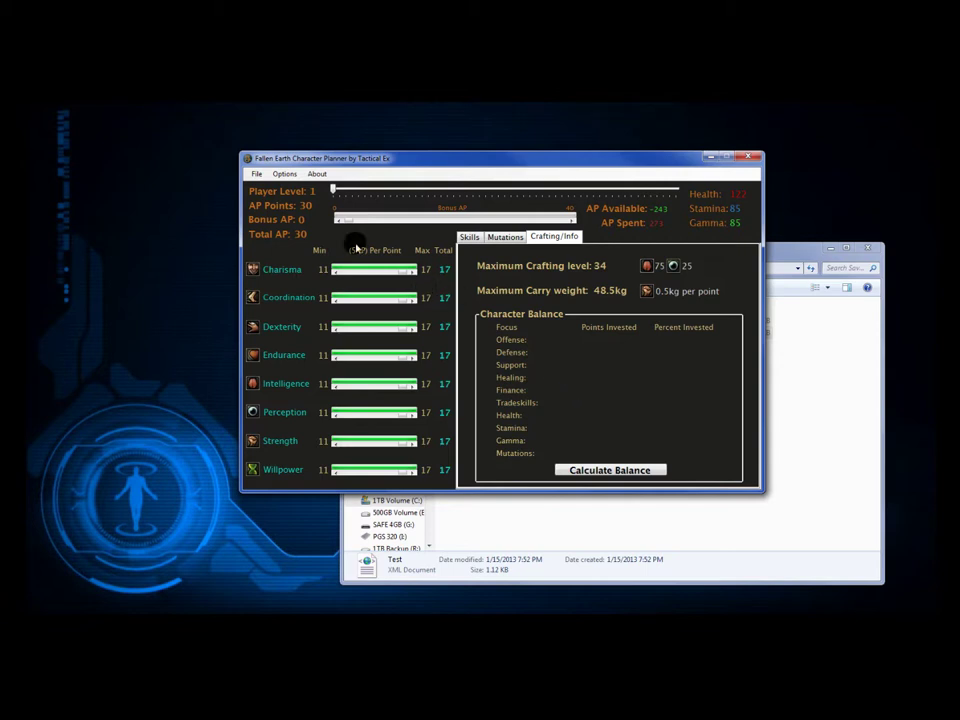
left_click(288, 175)
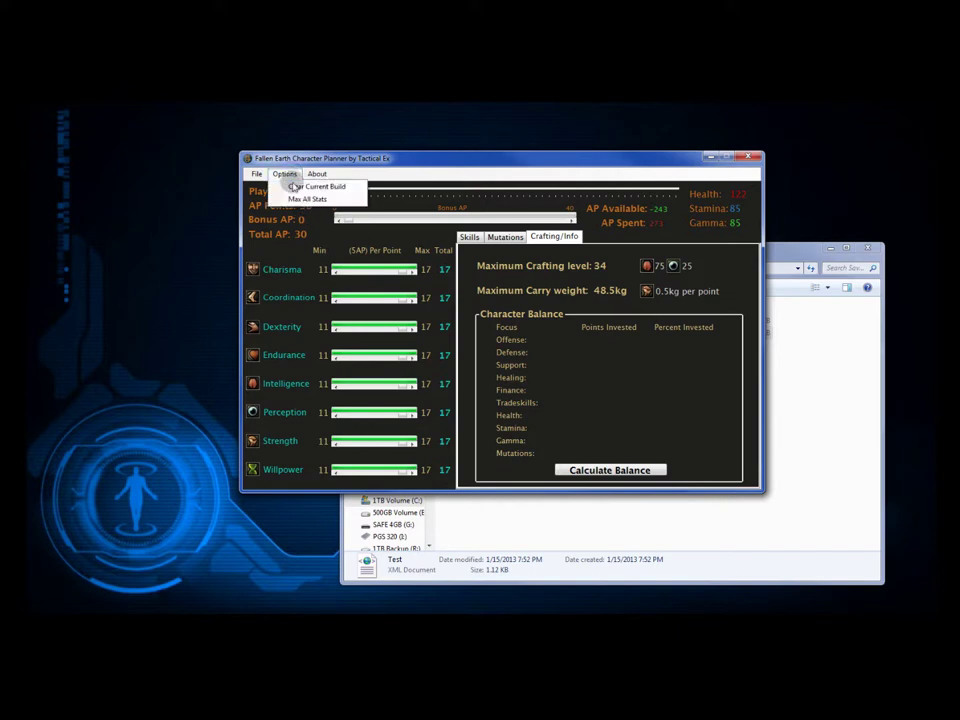
left_click(299, 188)
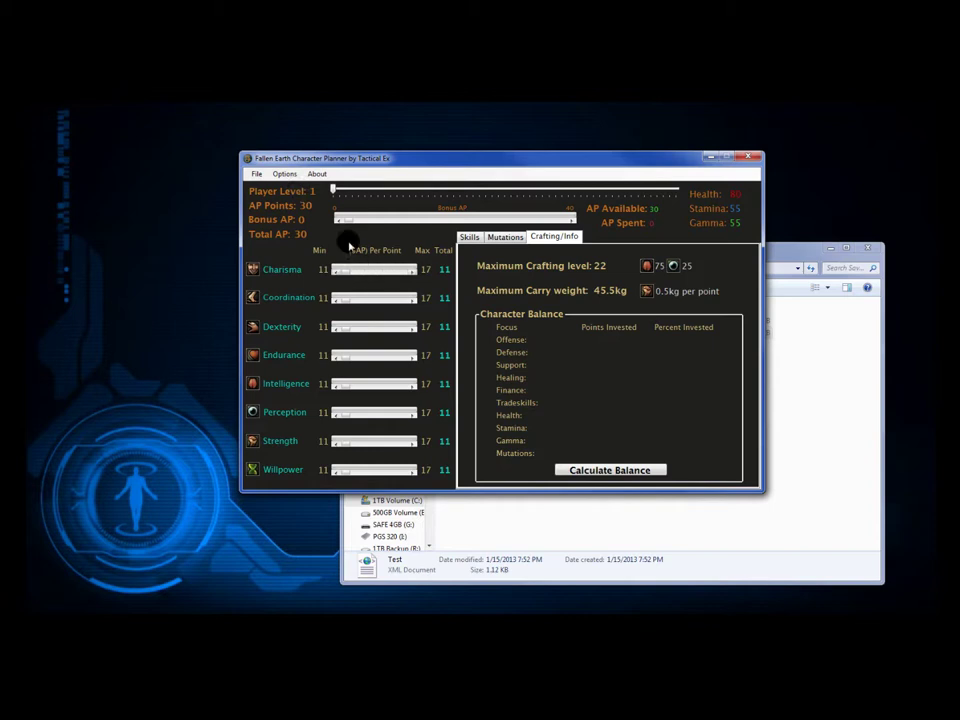
- Set the player level to 16 and raise Endurance and Strength to 39 each
left_click_drag(333, 189, 428, 191)
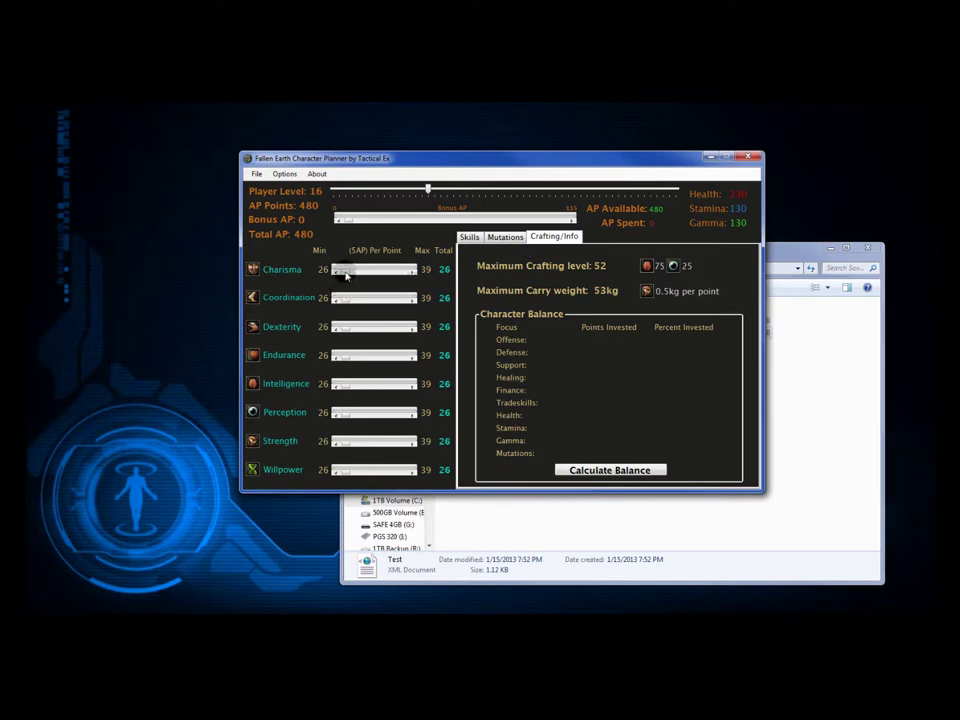
left_click_drag(342, 356, 416, 359)
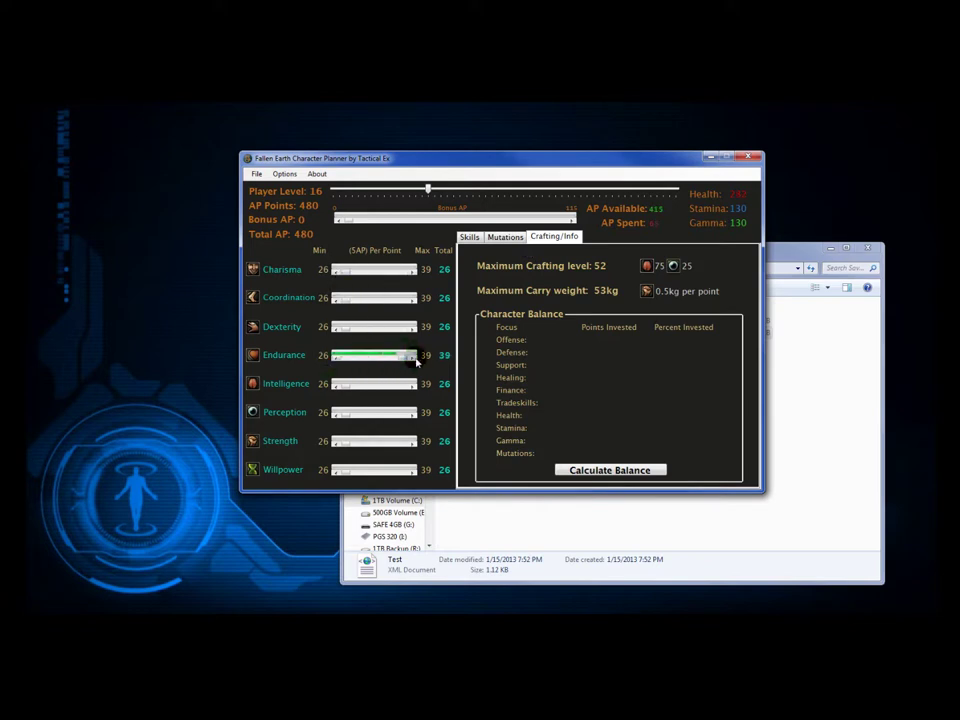
left_click_drag(343, 444, 408, 448)
- Raise the Armor Use skill to 72 and the Dodge and Rifle skills to 52 each
left_click(469, 236)
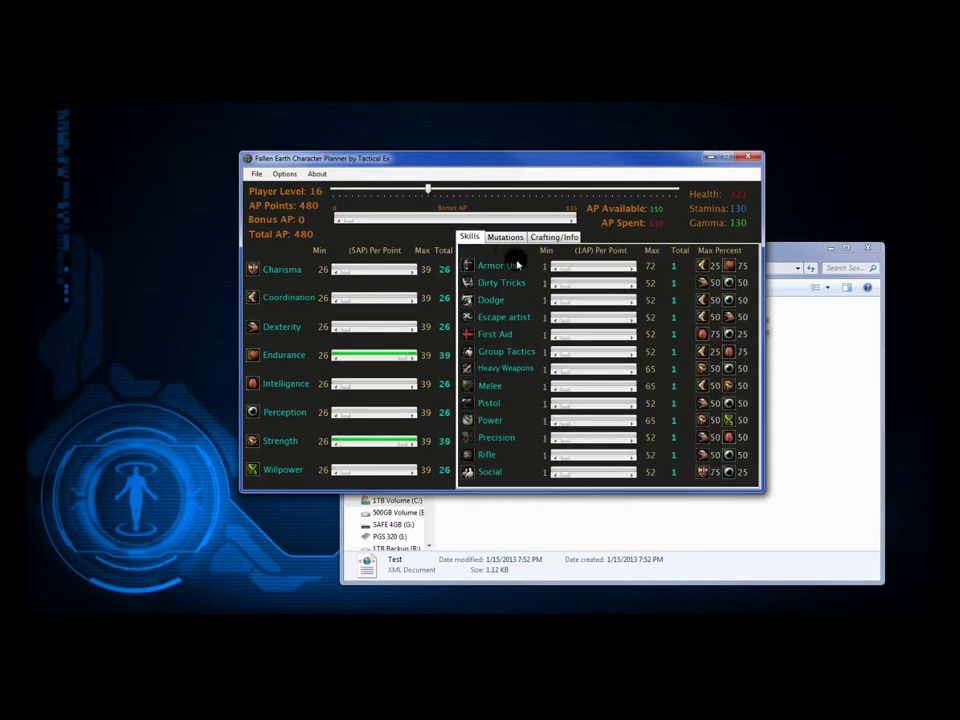
left_click_drag(565, 270, 621, 268)
left_click_drag(565, 301, 621, 301)
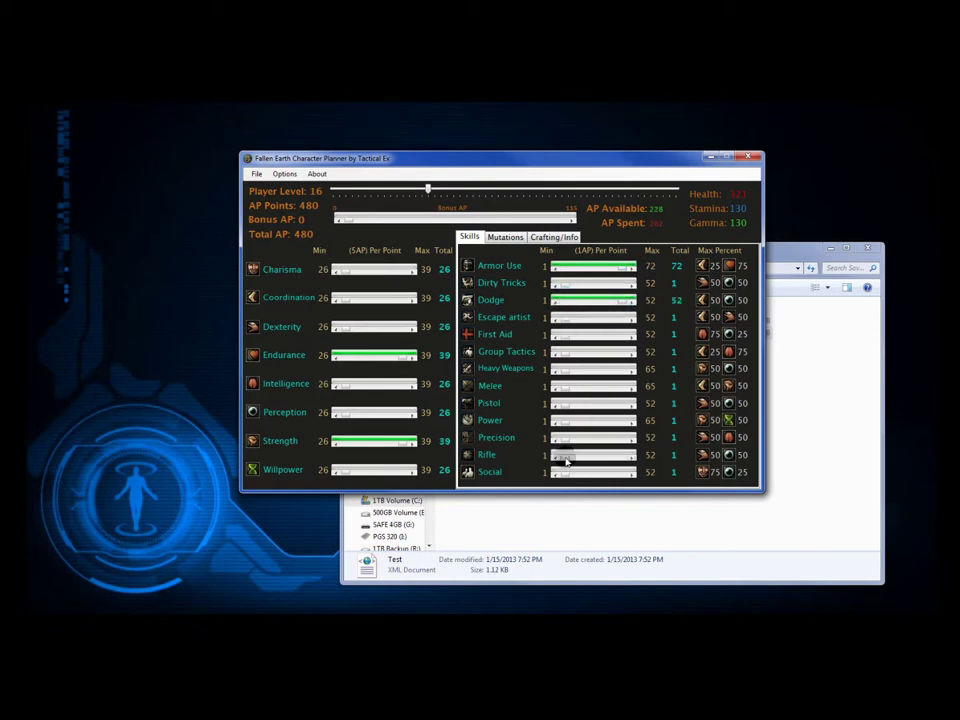
left_click_drag(562, 455, 624, 455)
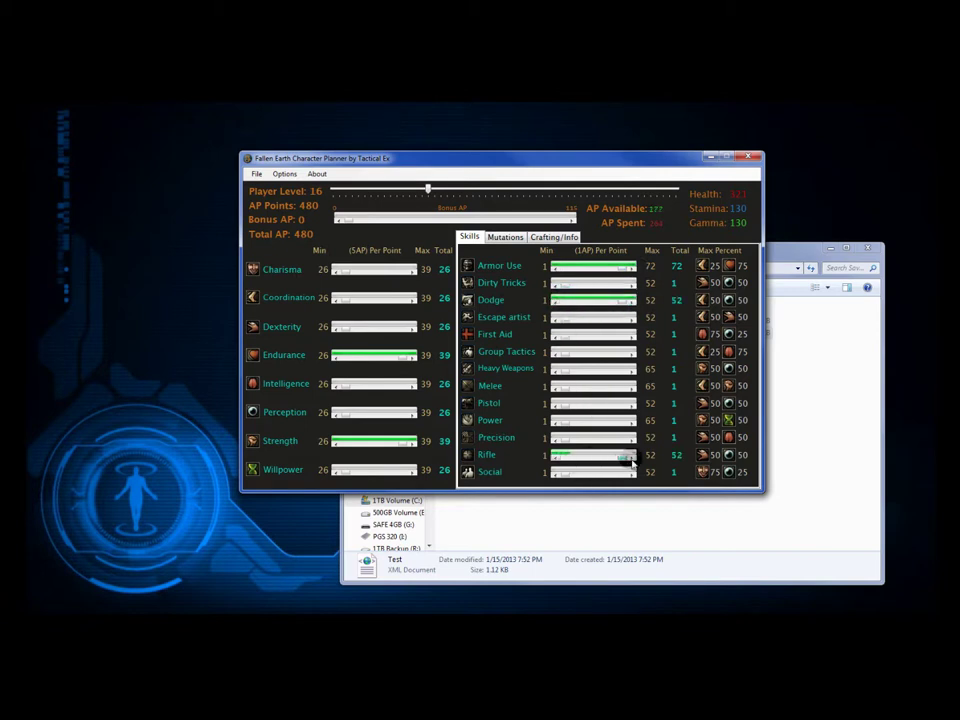
- Raise the Suppression mutation to 52 and calculate the character balance
left_click(506, 237)
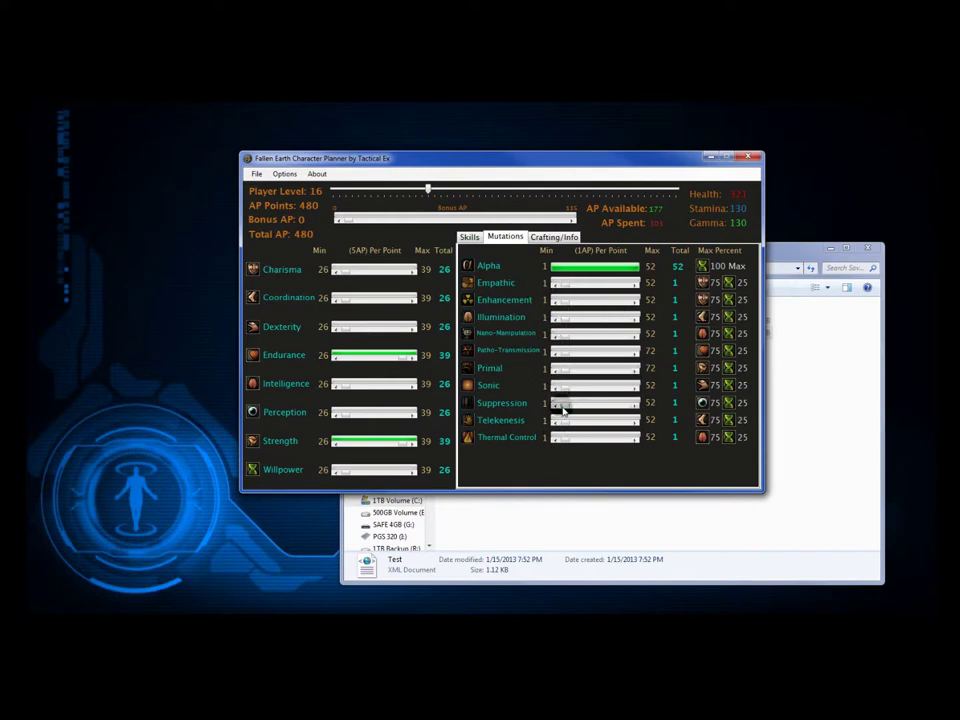
left_click_drag(563, 410, 641, 403)
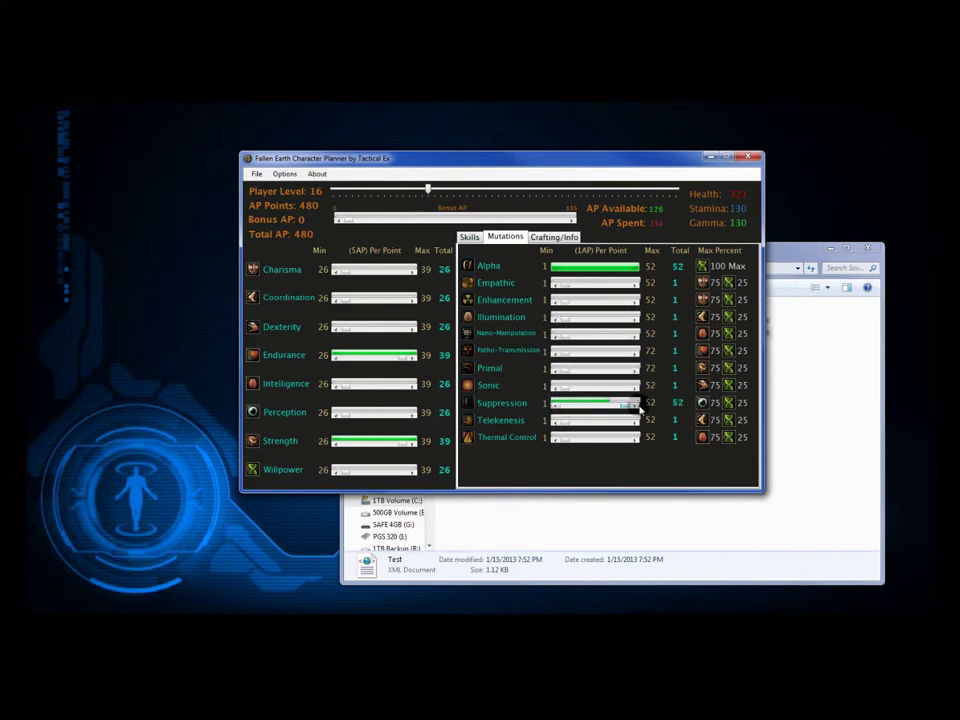
left_click(555, 237)
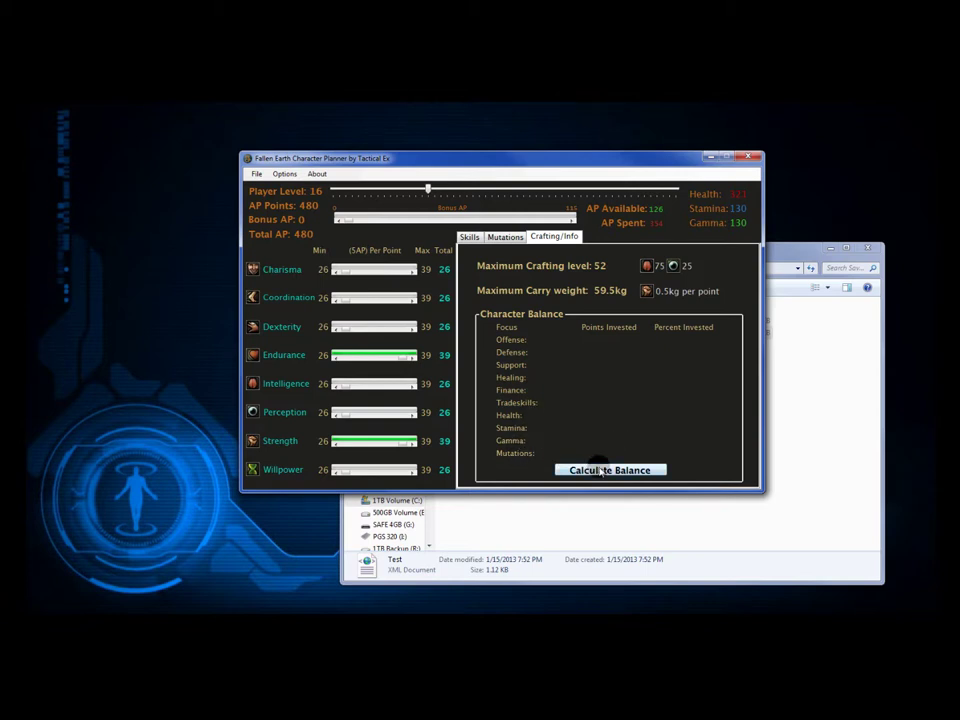
left_click(633, 472)
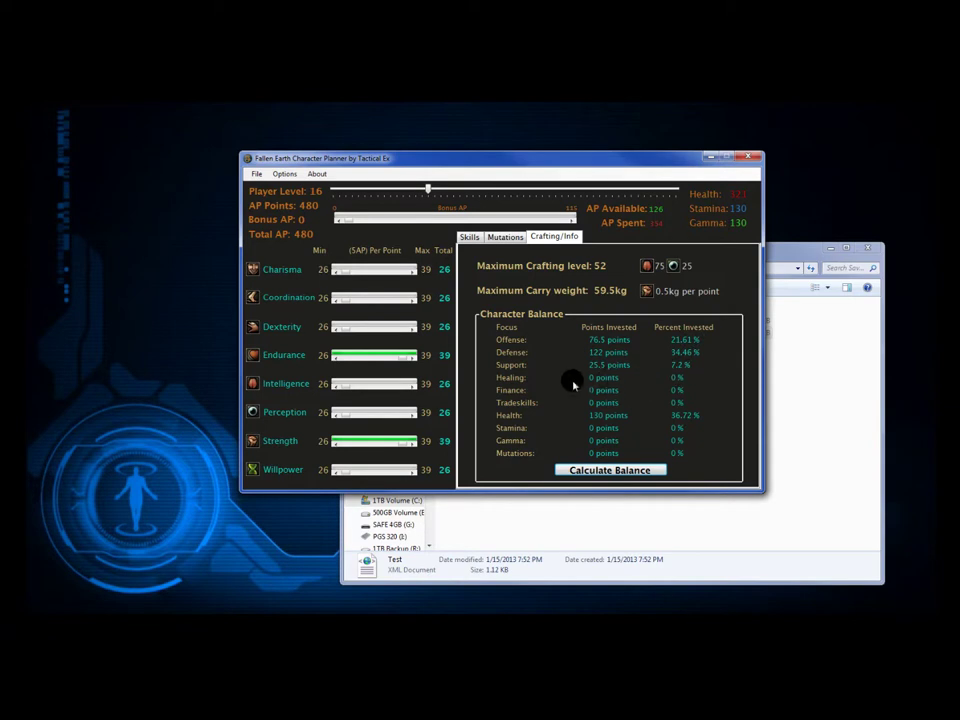
- Raise the Empathic mutation to its maximum of 52 and recalculate the character balance
left_click(508, 237)
left_click_drag(554, 284, 640, 286)
left_click(554, 237)
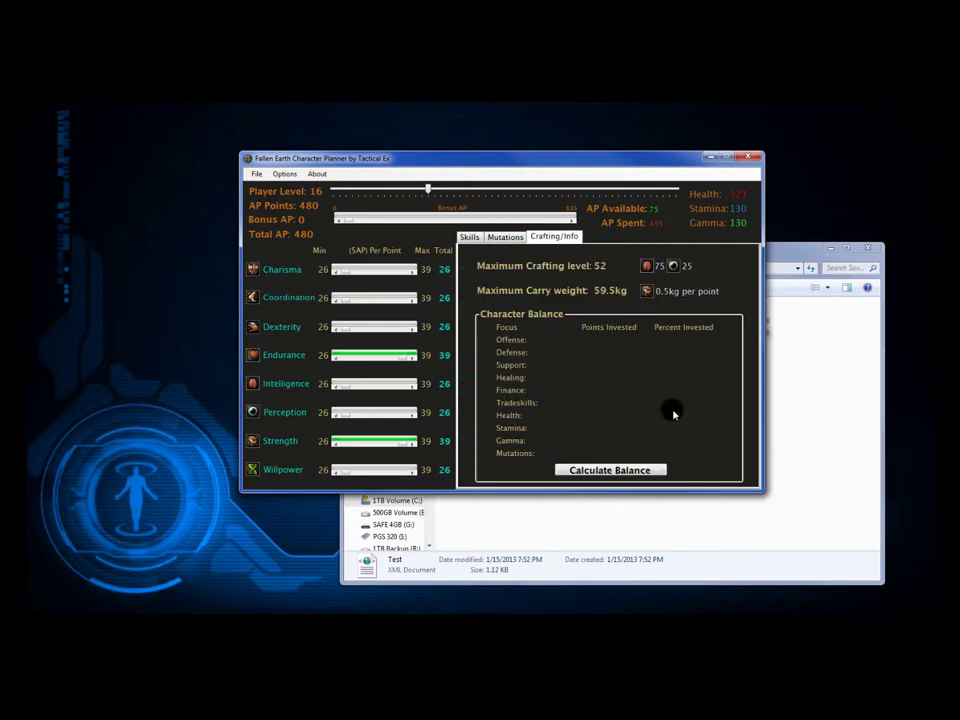
left_click(610, 470)
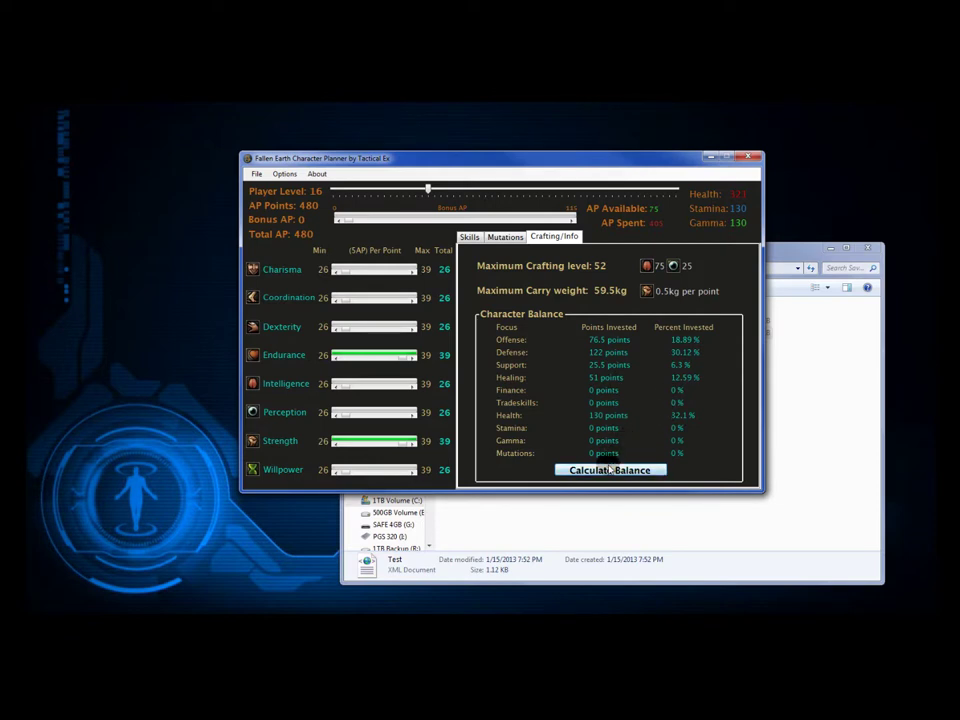
- Review the build's skills and mutations and compare them with the calculated character balance
left_click(504, 237)
left_click(470, 238)
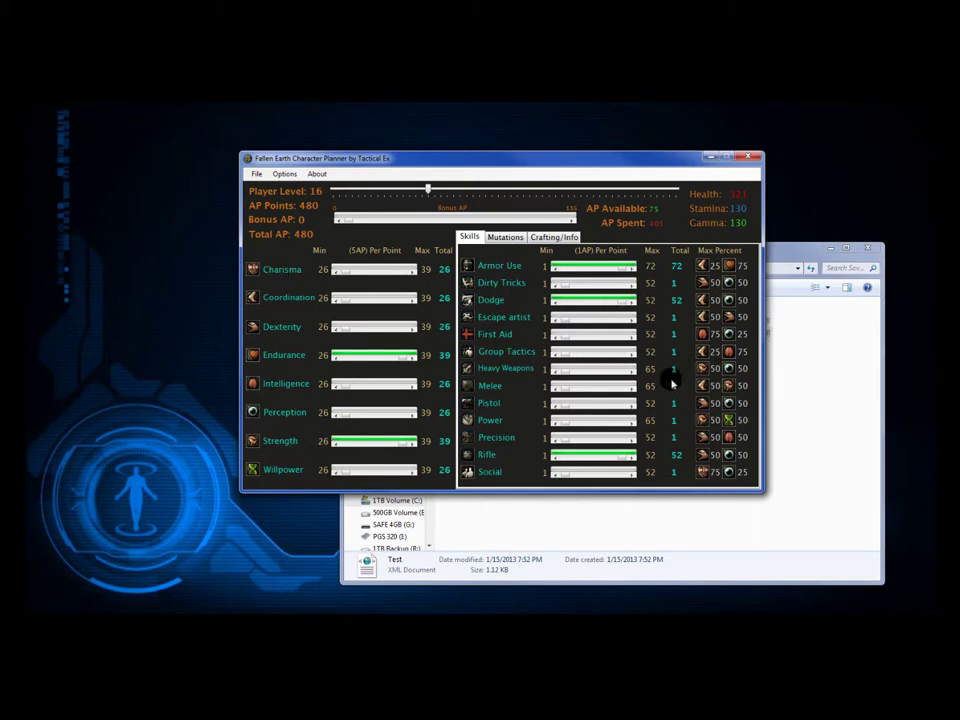
left_click(505, 237)
left_click(554, 237)
left_click(469, 238)
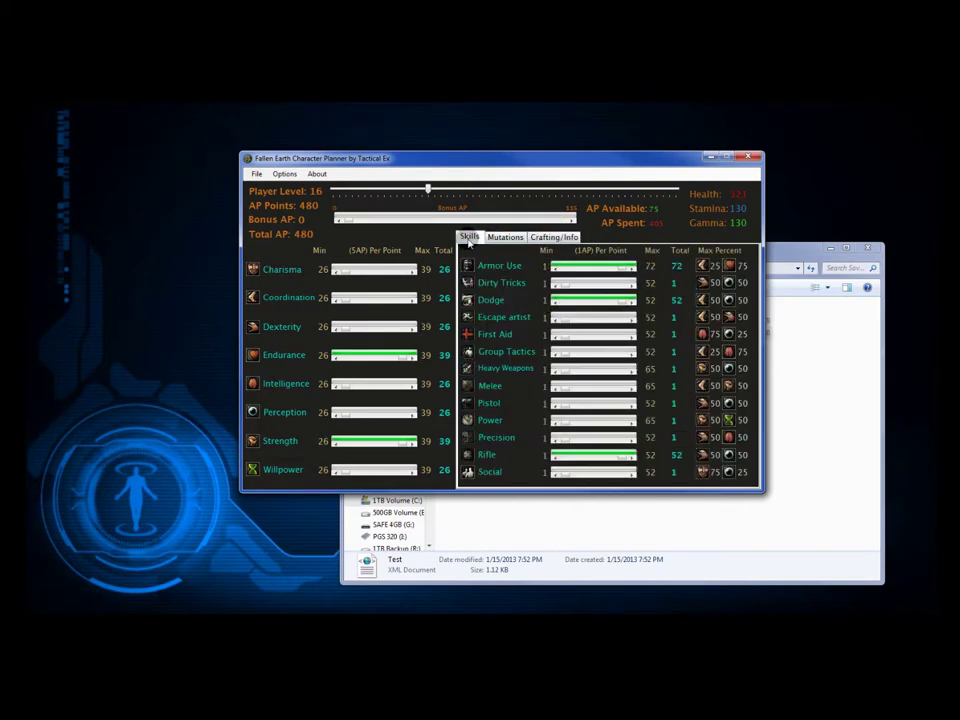
left_click(558, 238)
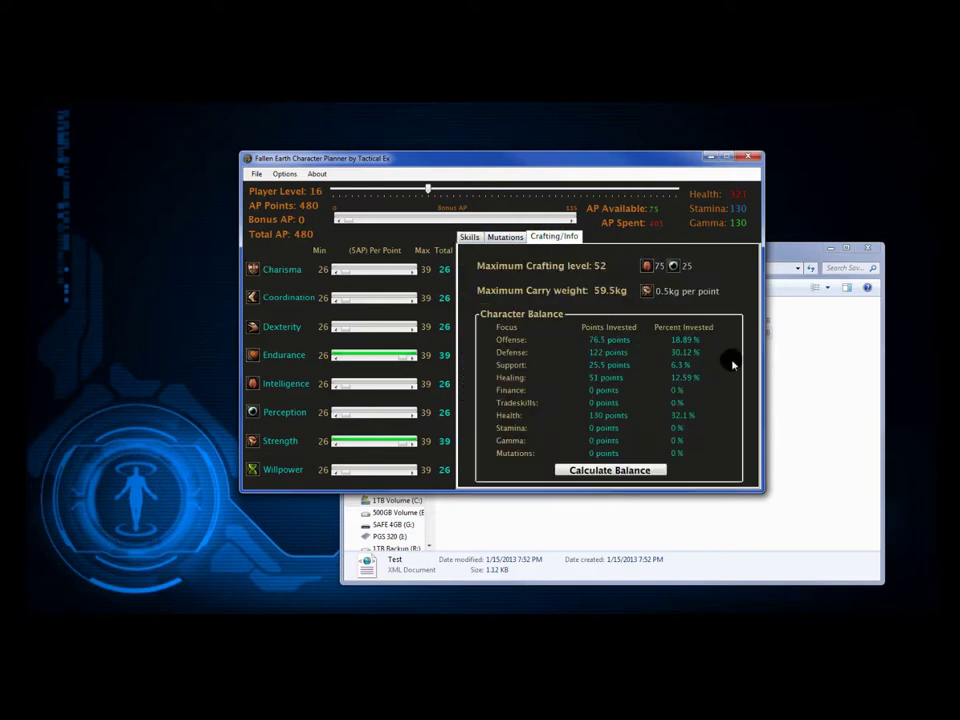